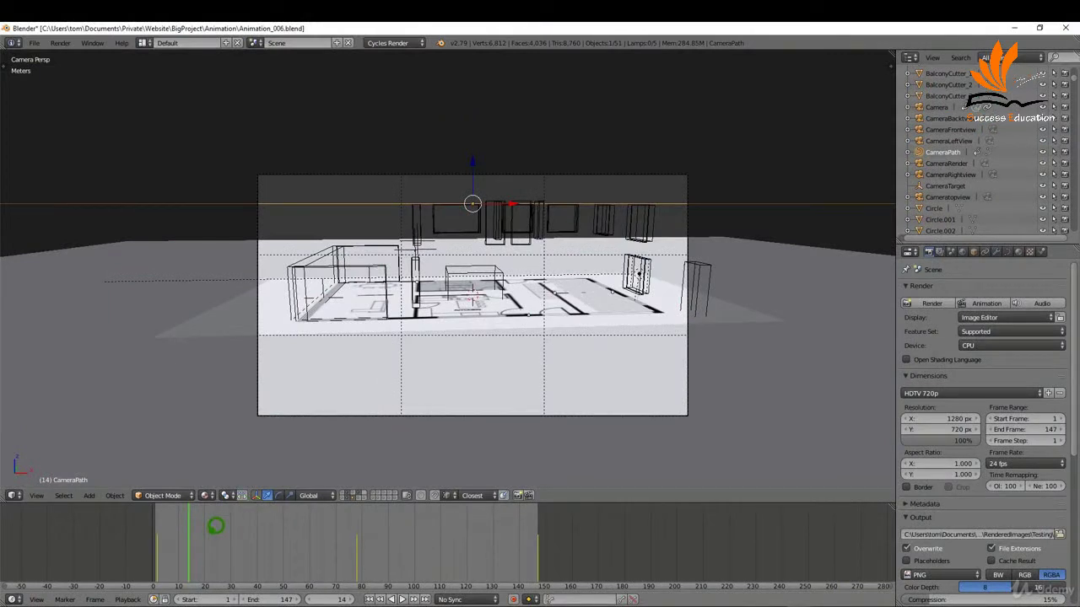
Scrub the timeline from frame 14 to frame 20 to preview the camera fly-around.
drag(210, 520, 422, 559)
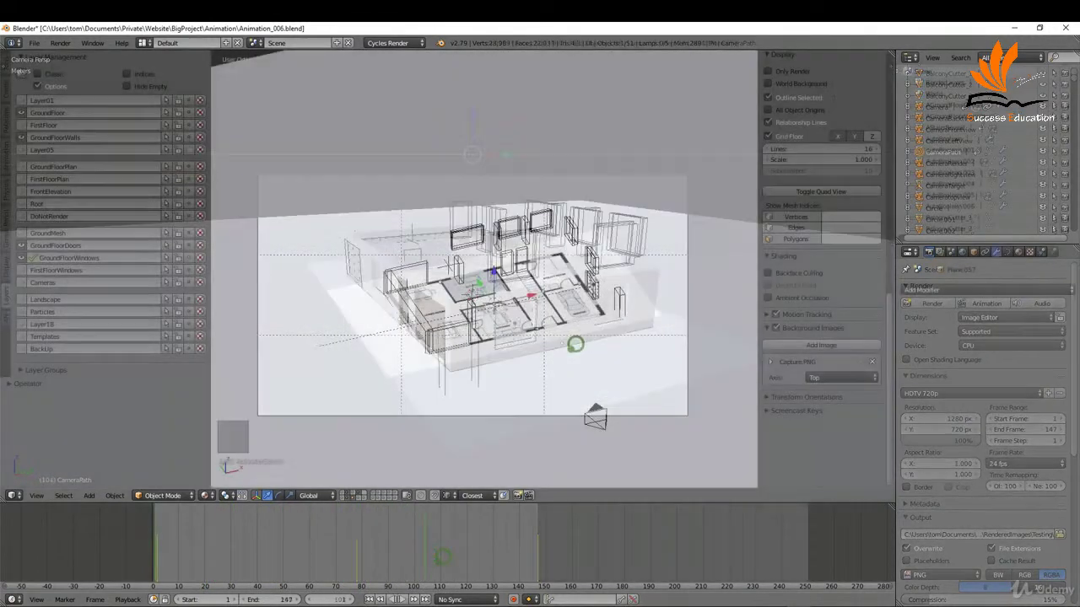
Switch to top view with wireframe shading.
key(KP_7)
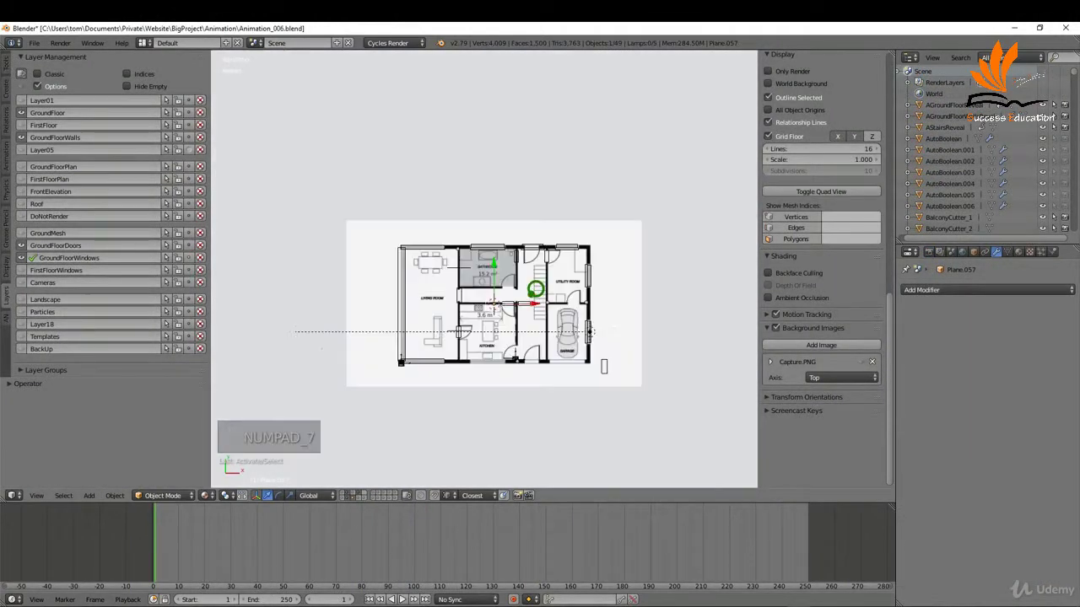
key(z)
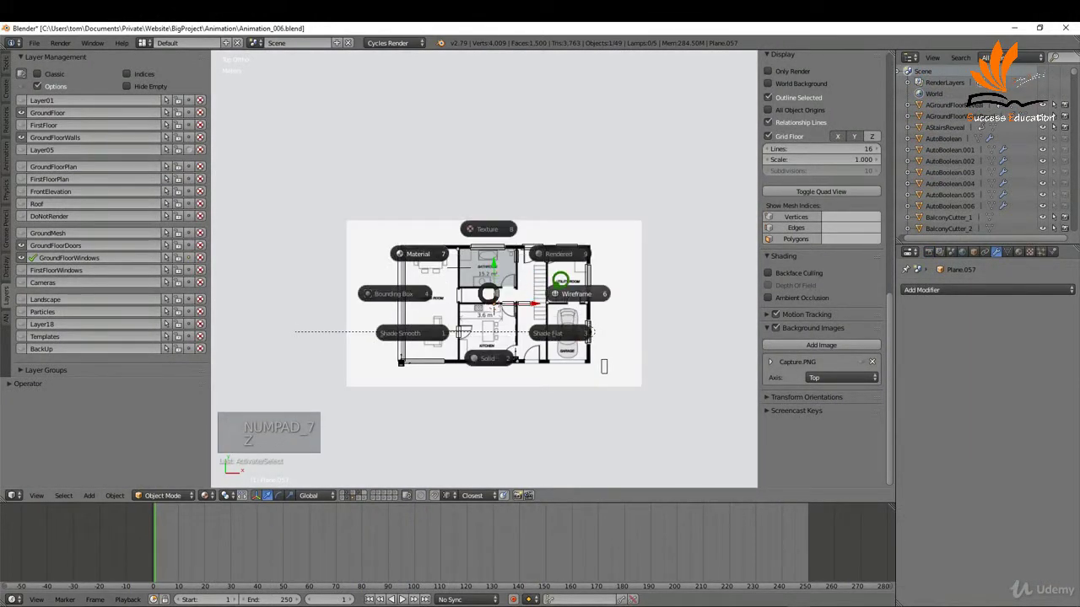
click(585, 281)
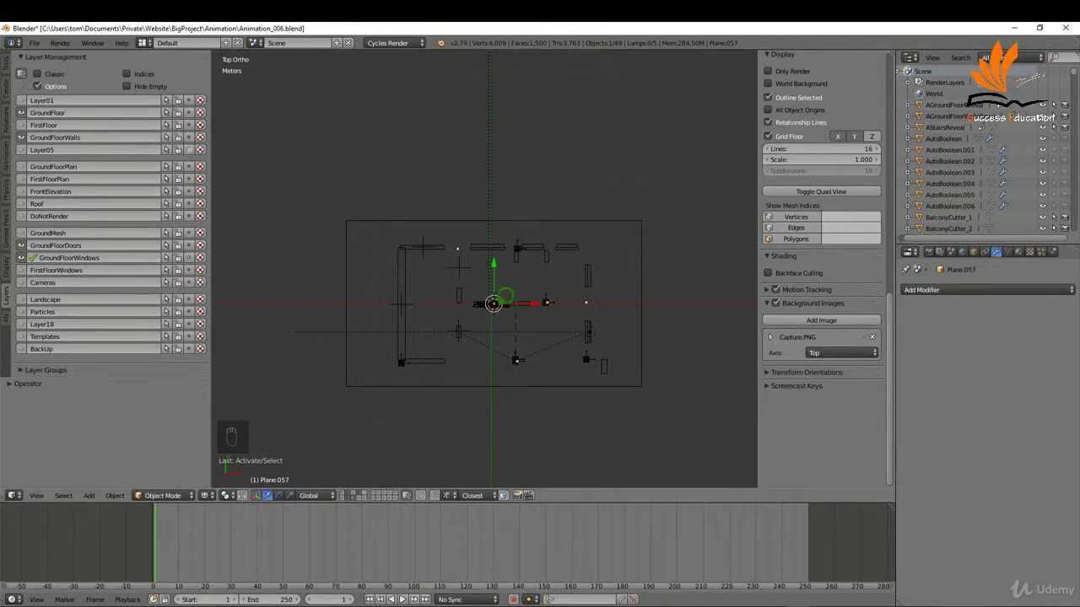
Add a Bezier circle and scale it up to ring the house and reach the camera.
key(shift+a)
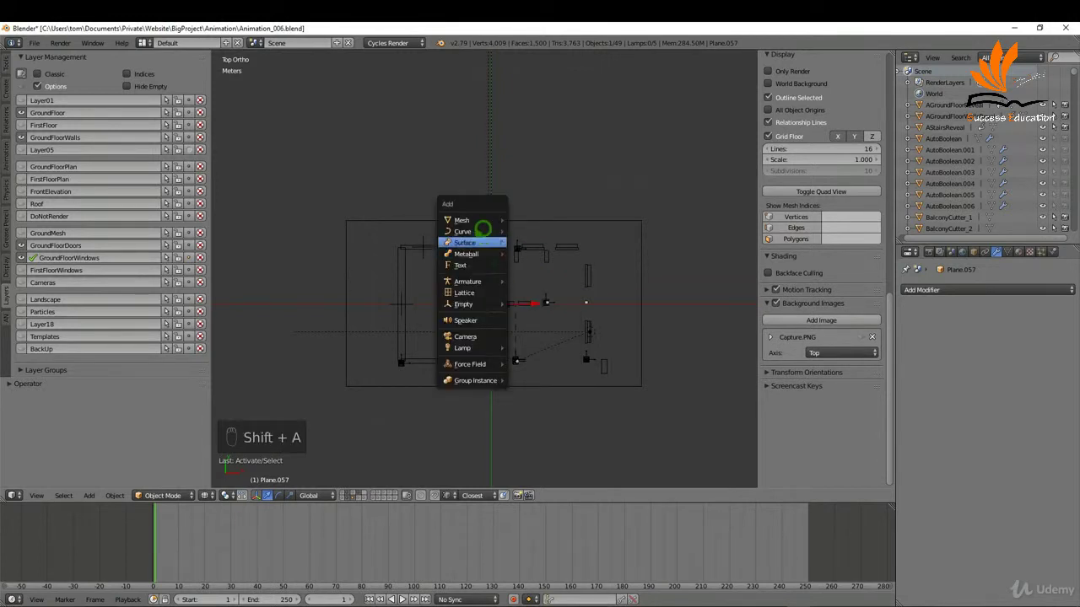
mouse_move(479, 227)
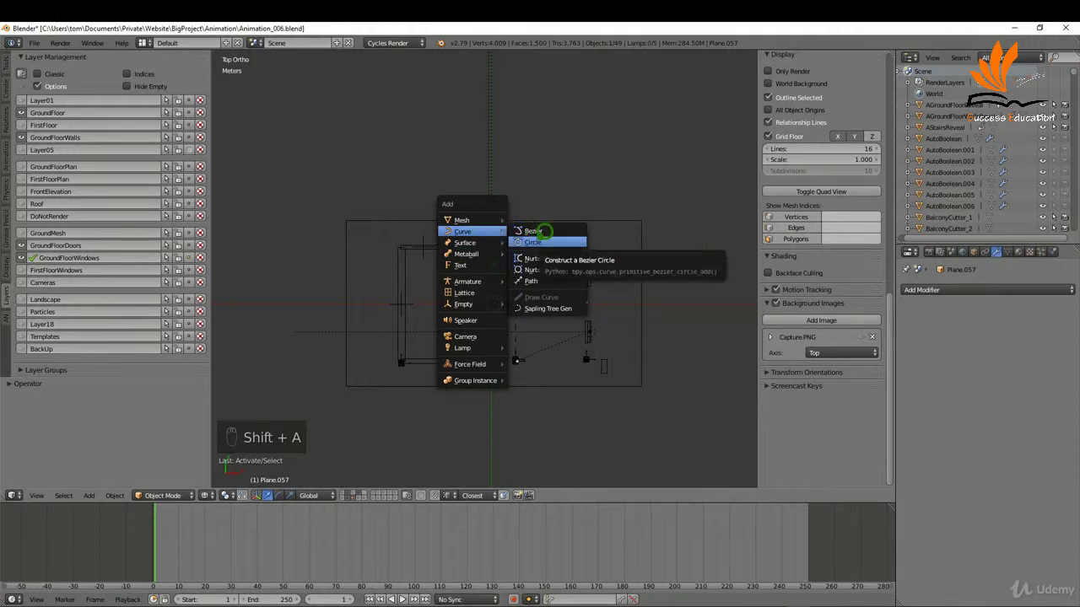
click(542, 240)
key(s)
click(615, 252)
scroll(593, 248, down, 3)
key(s)
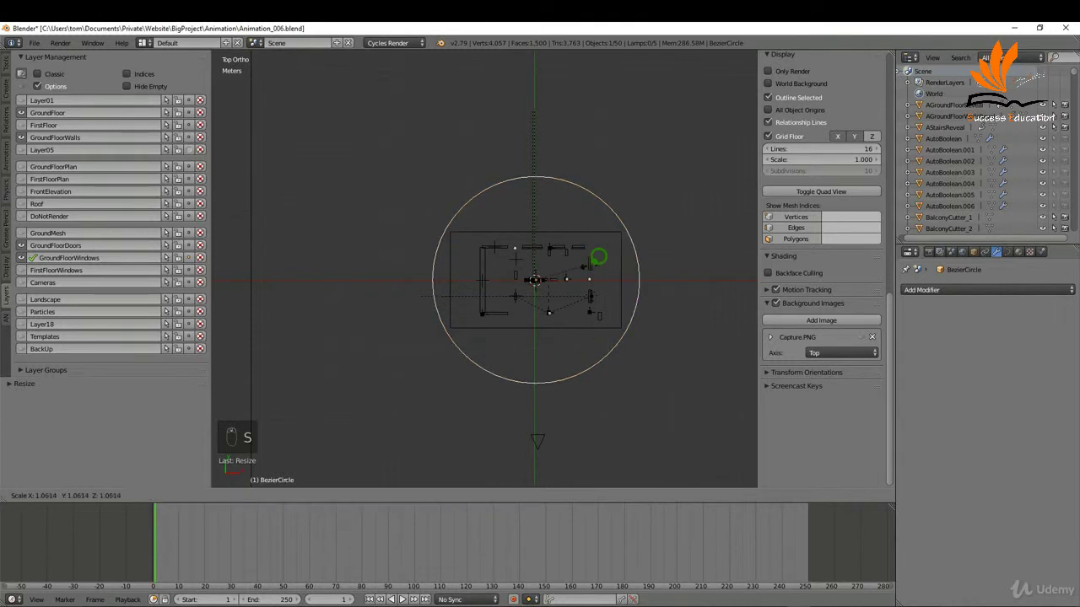
click(634, 286)
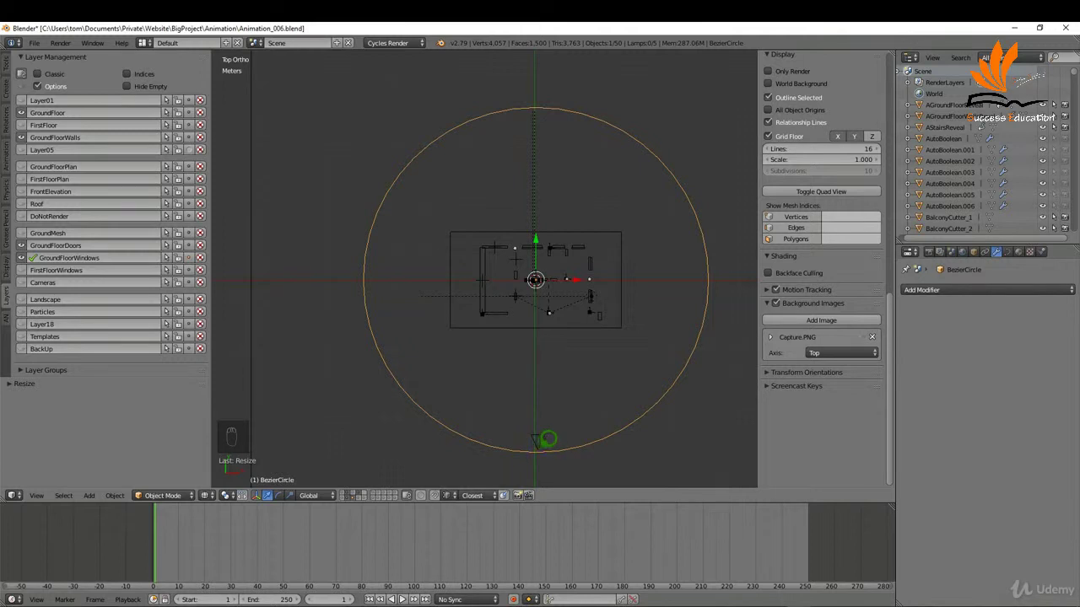
Move the camera along X to 27.045 cm, onto the circle's bottom edge, checking the camera view.
right_click(547, 435)
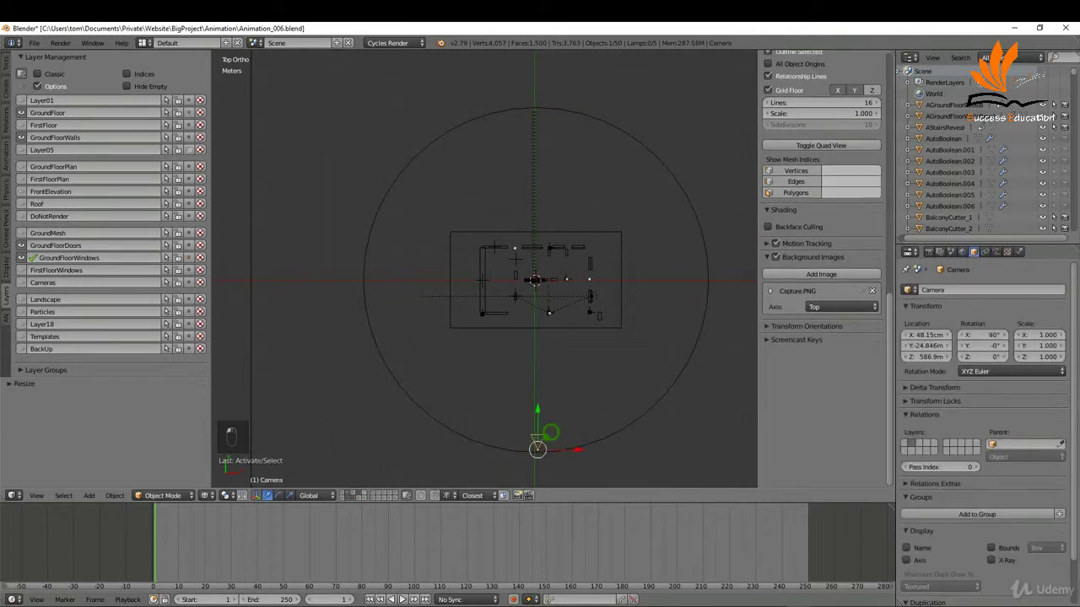
key(KP_0)
drag(243, 535, 408, 529)
key(g)
key(x)
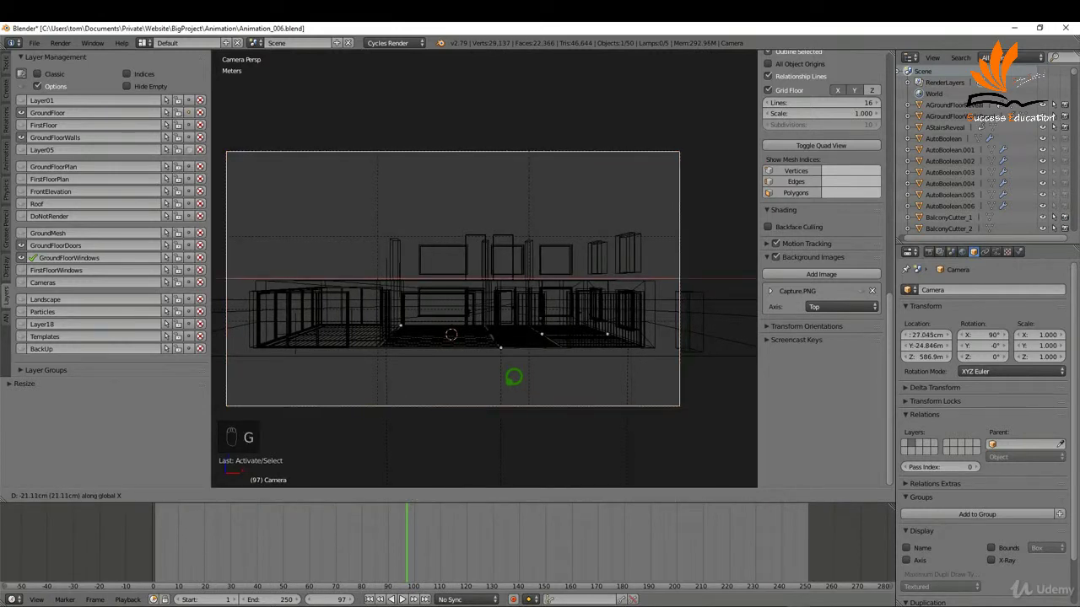
click(514, 377)
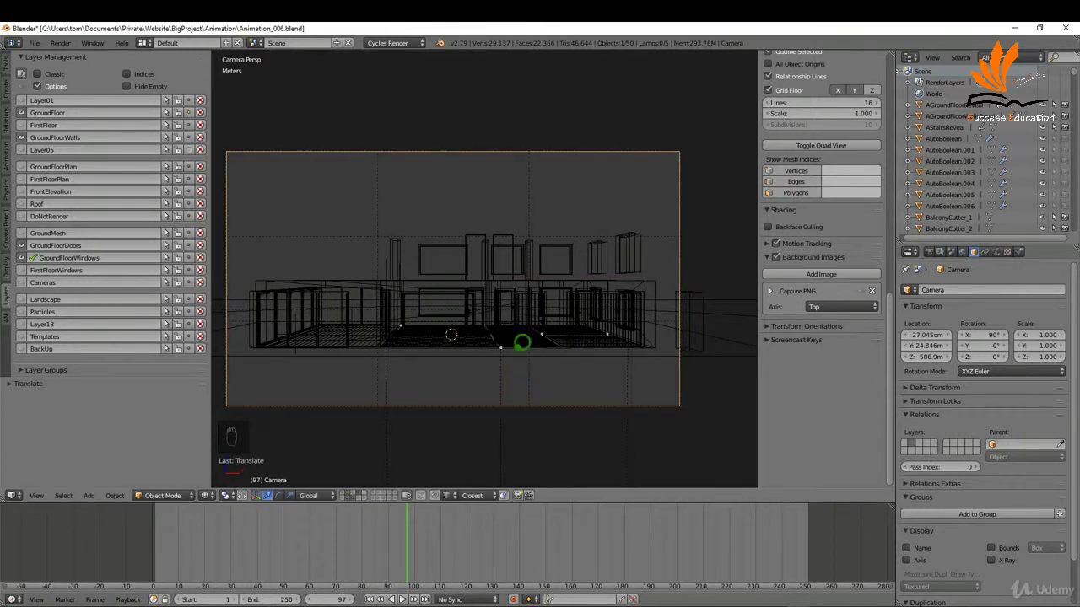
key(KP_0)
scroll(536, 443, up, 5)
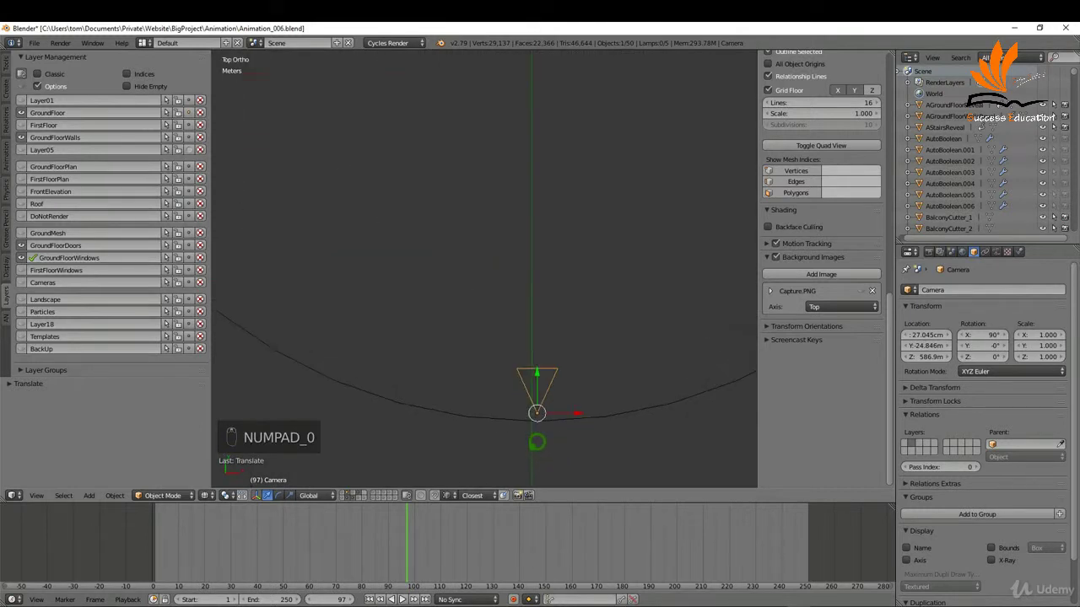
Scale the Bezier circle down so its edge passes through the camera.
scroll(537, 443, up, 5)
right_click(579, 392)
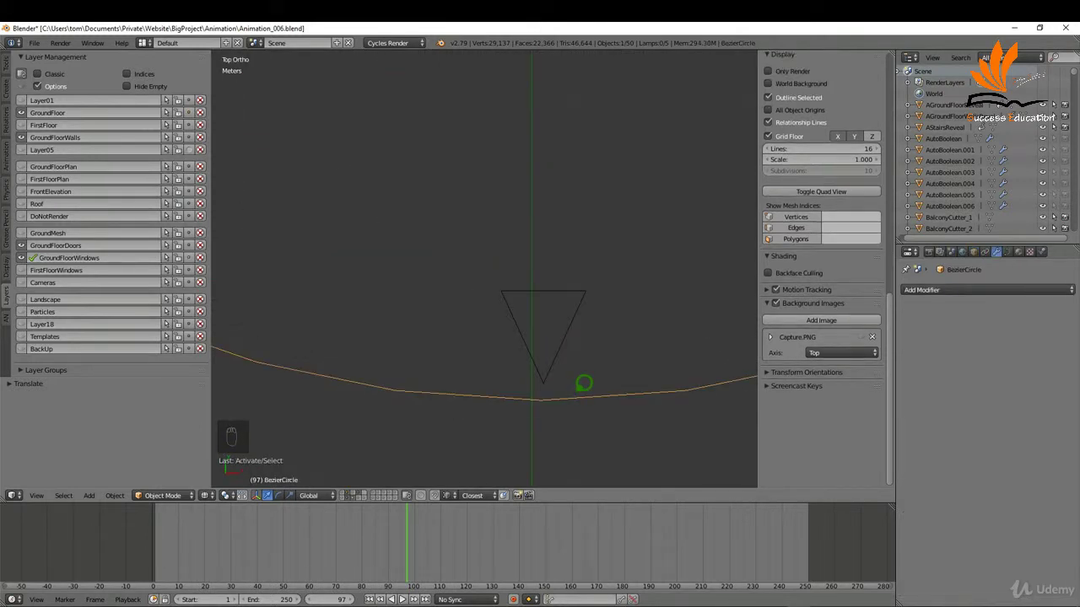
key(s)
click(547, 371)
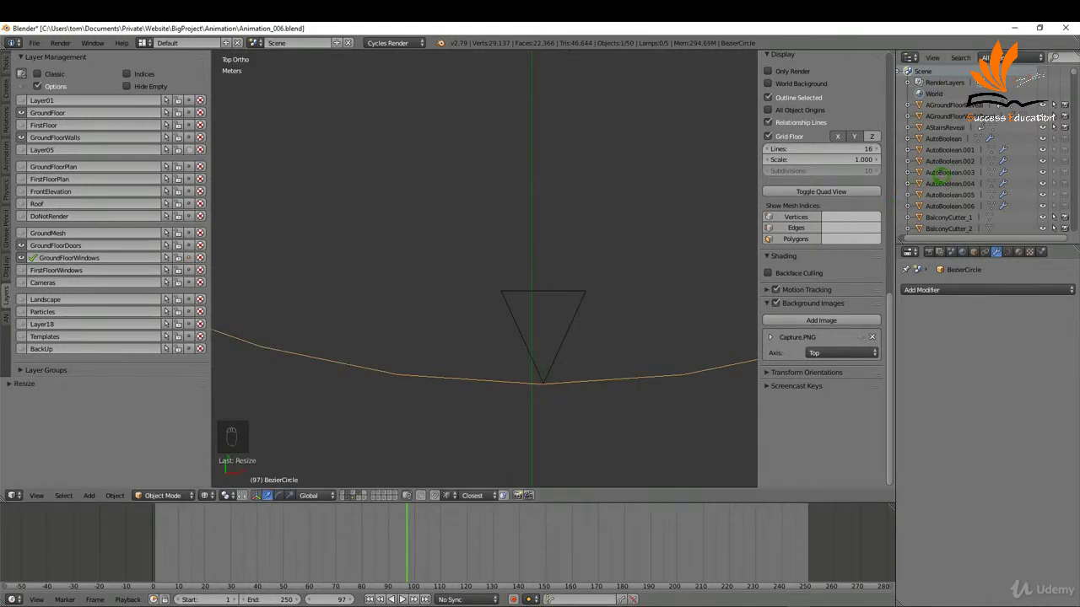
Rename the circle to CameraPath in the Outliner, then select the camera.
key(period)
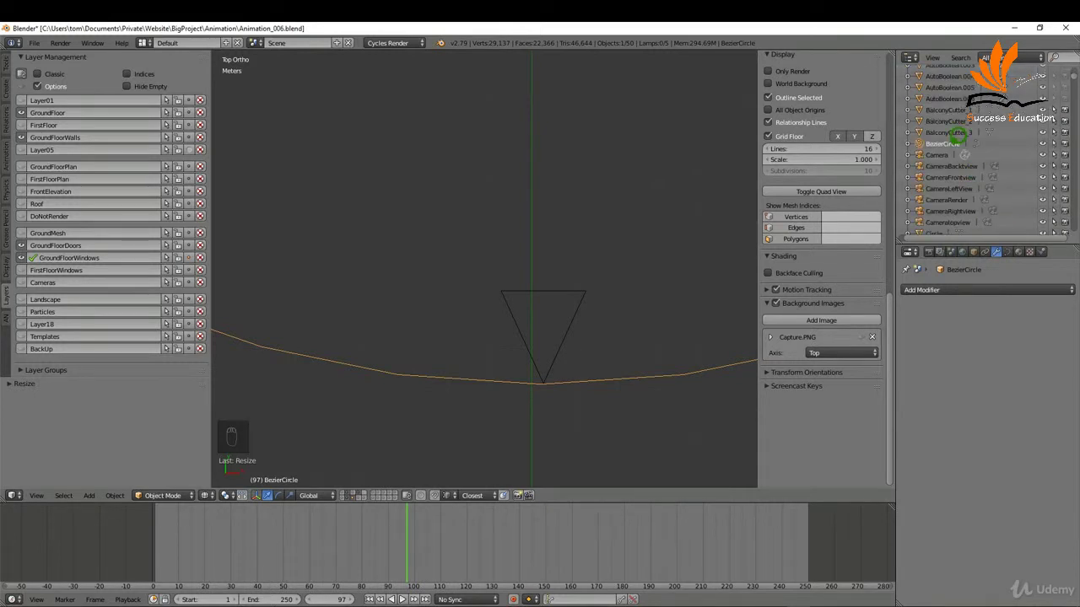
double_click(946, 144)
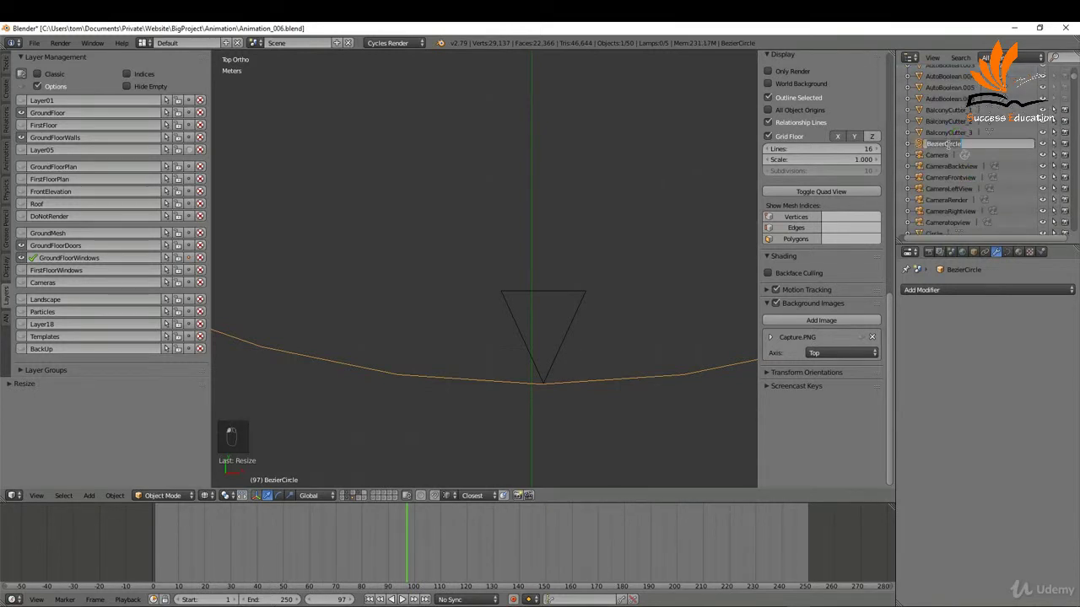
text(CameraPath)
click(958, 140)
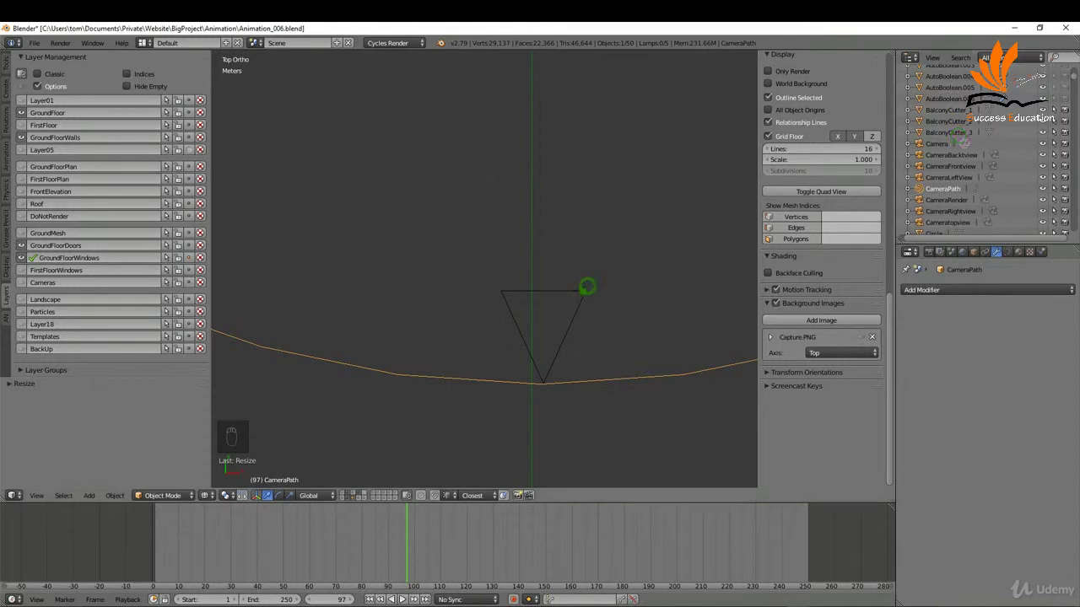
right_click(588, 283)
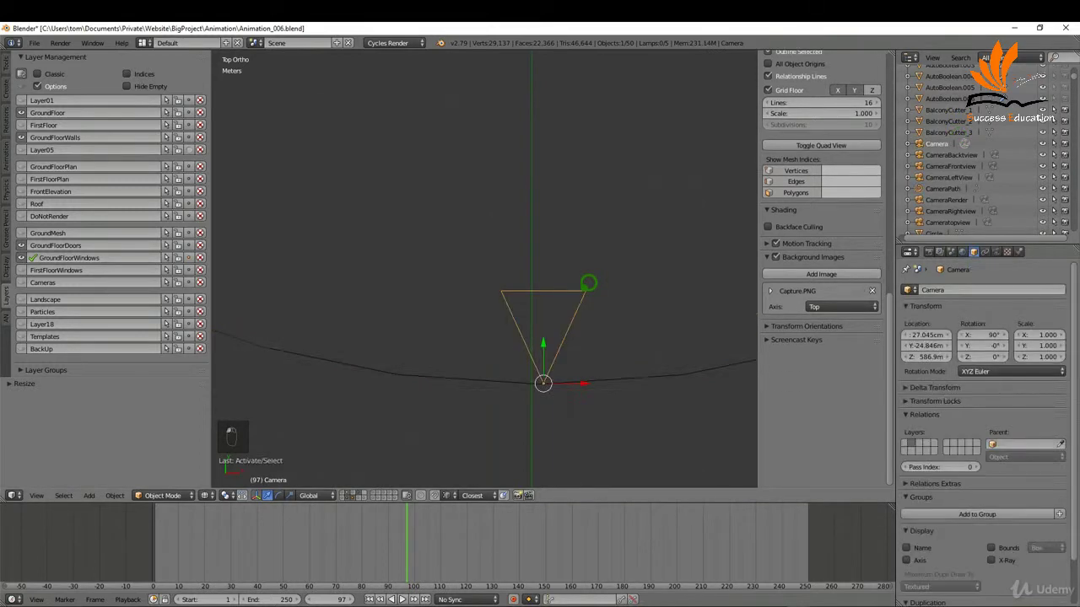
scroll(805, 336, up, 15)
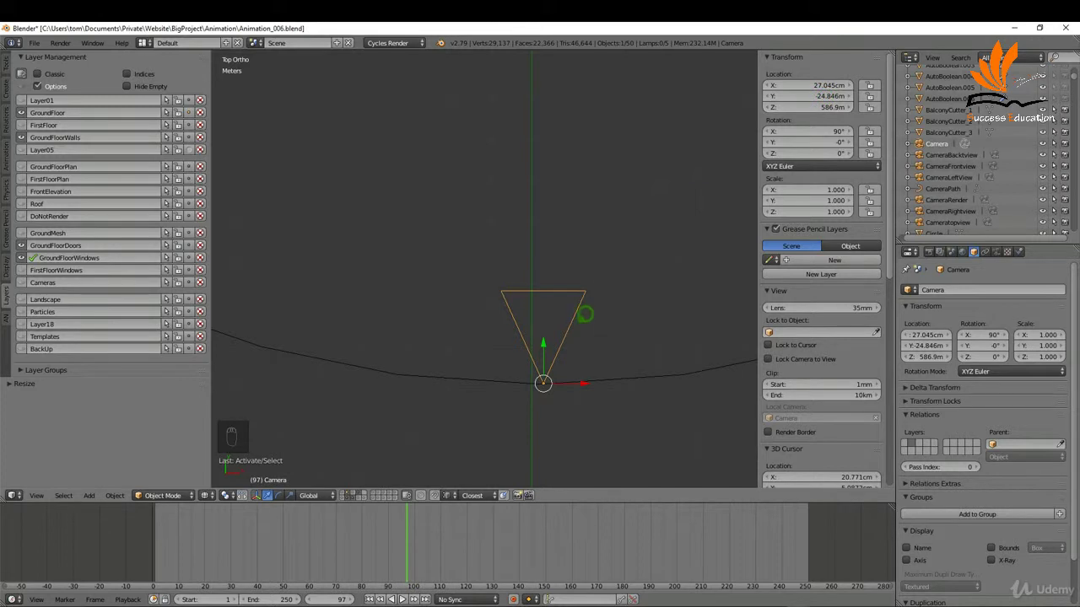
Clear the camera's rotation and location, placing it at 0 m on all axes.
key(alt+r)
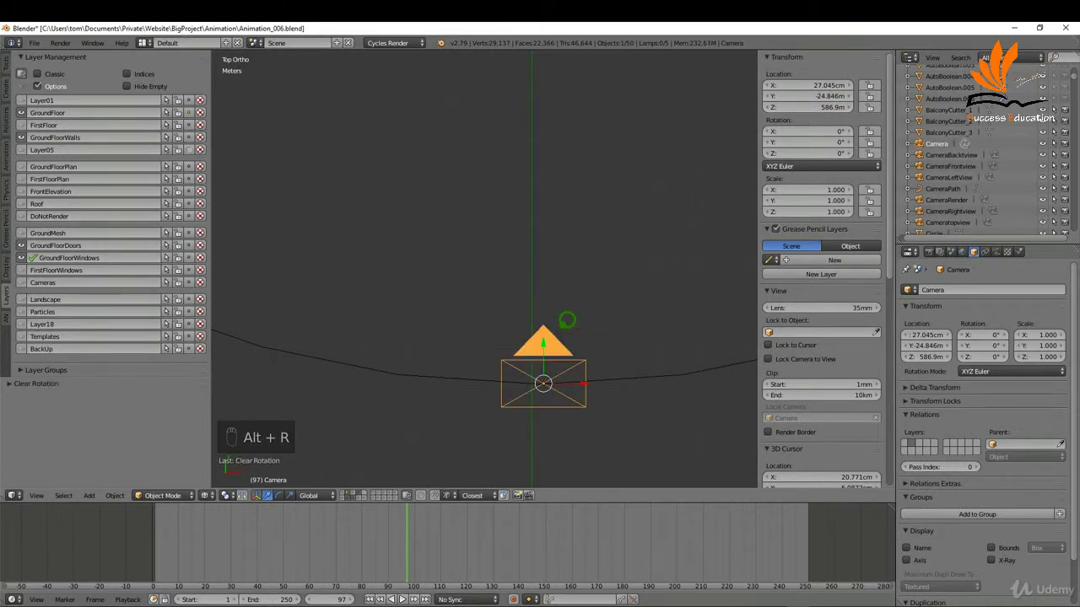
key(alt+g)
scroll(556, 211, down, 6)
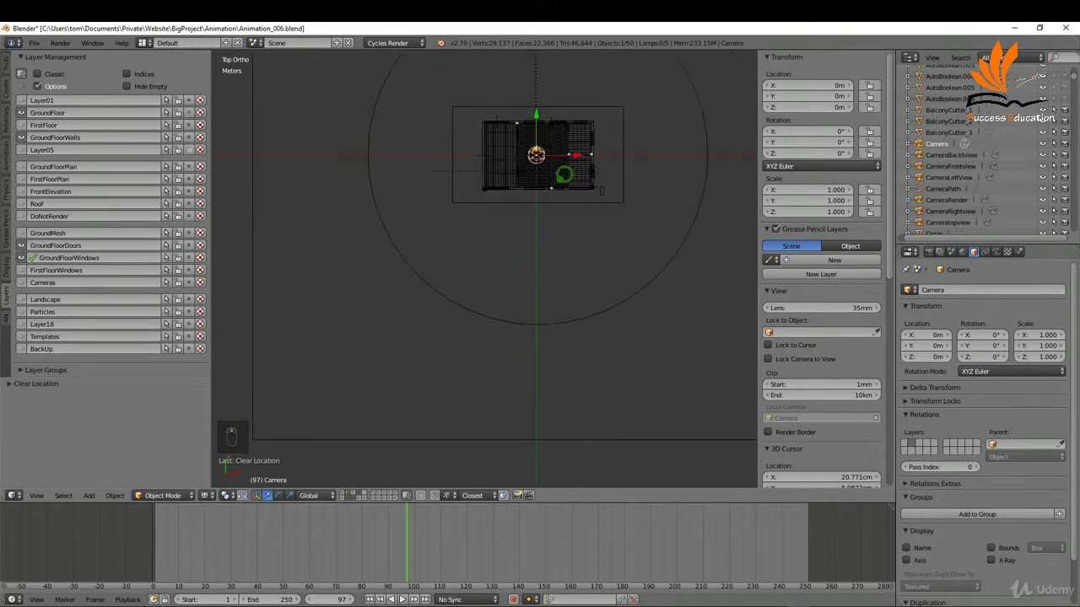
scroll(567, 226, up, 6)
scroll(562, 231, down, 4)
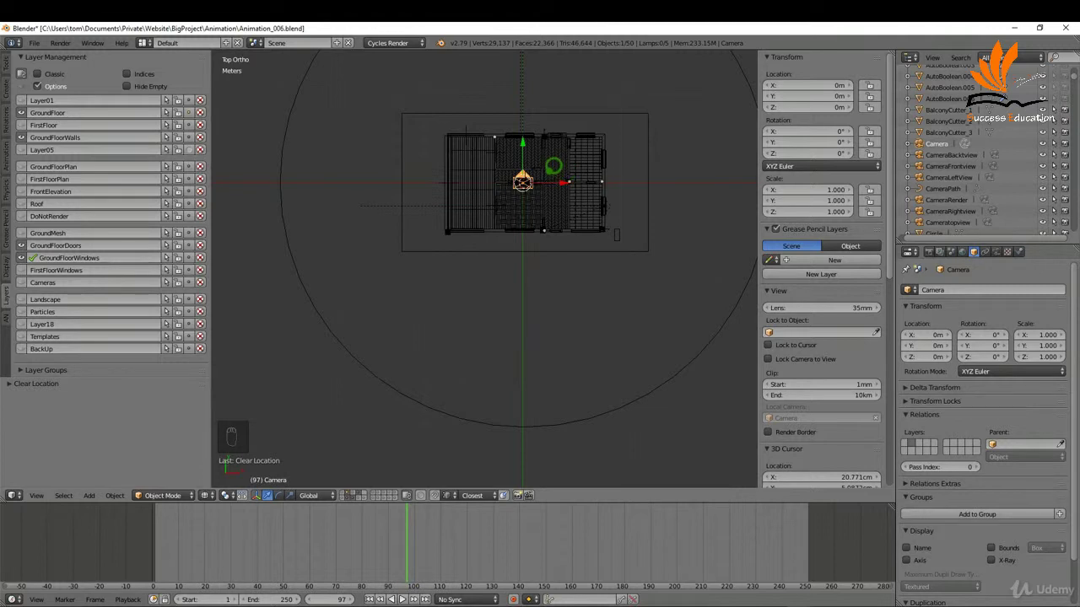
key(shift+a)
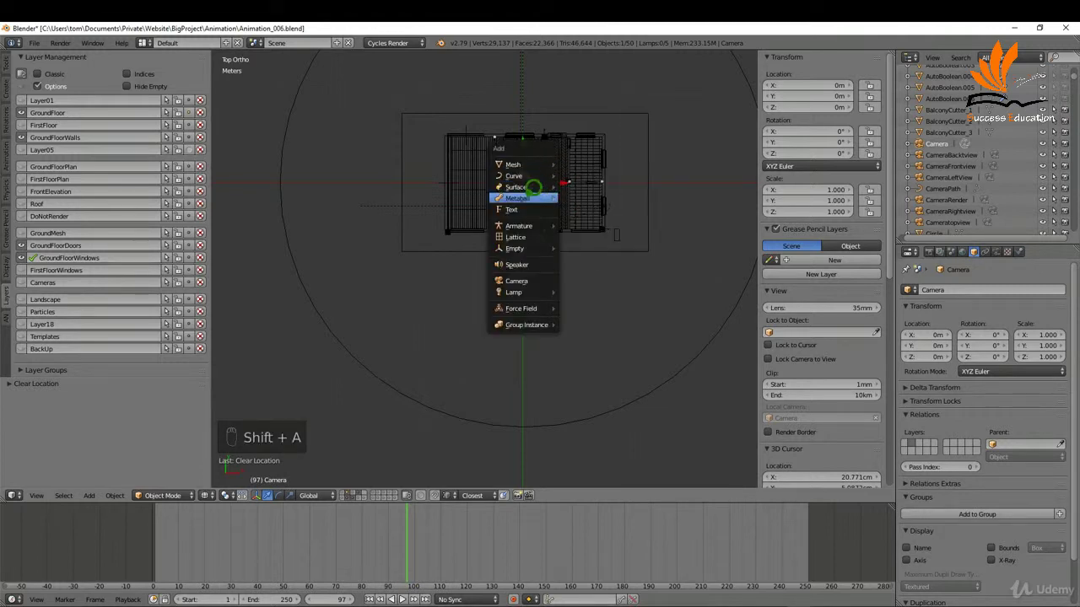
Add a cube empty at the house centre and scale it to 1.398.
mouse_move(525, 248)
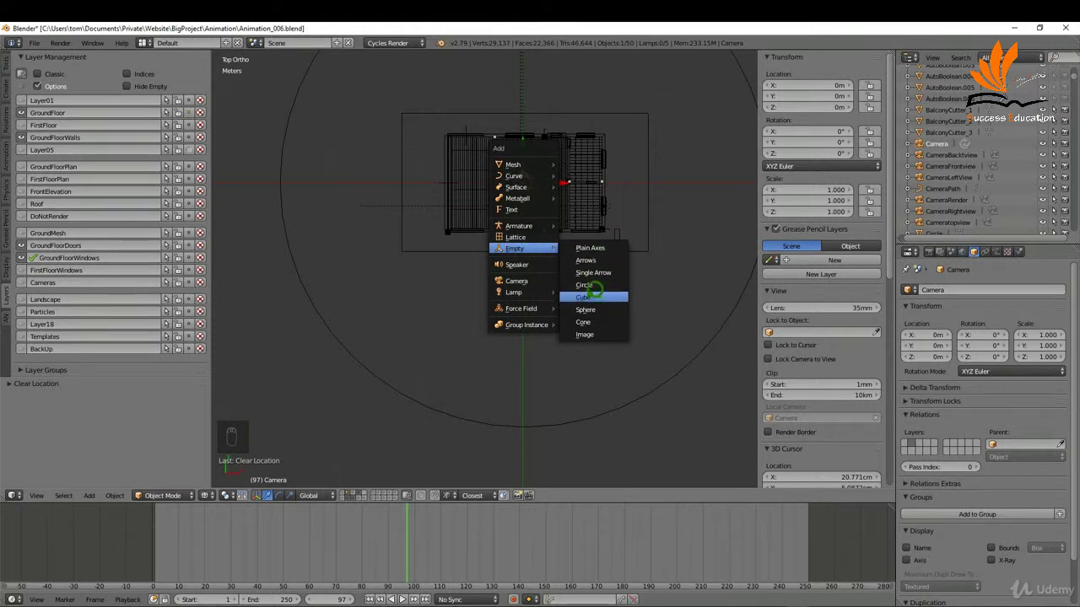
click(589, 296)
middle_drag(585, 294, 628, 200)
scroll(540, 174, up, 4)
mouse_move(540, 173)
middle_down()
mouse_move(528, 191)
mouse_move(540, 181)
middle_up()
key(s)
click(570, 195)
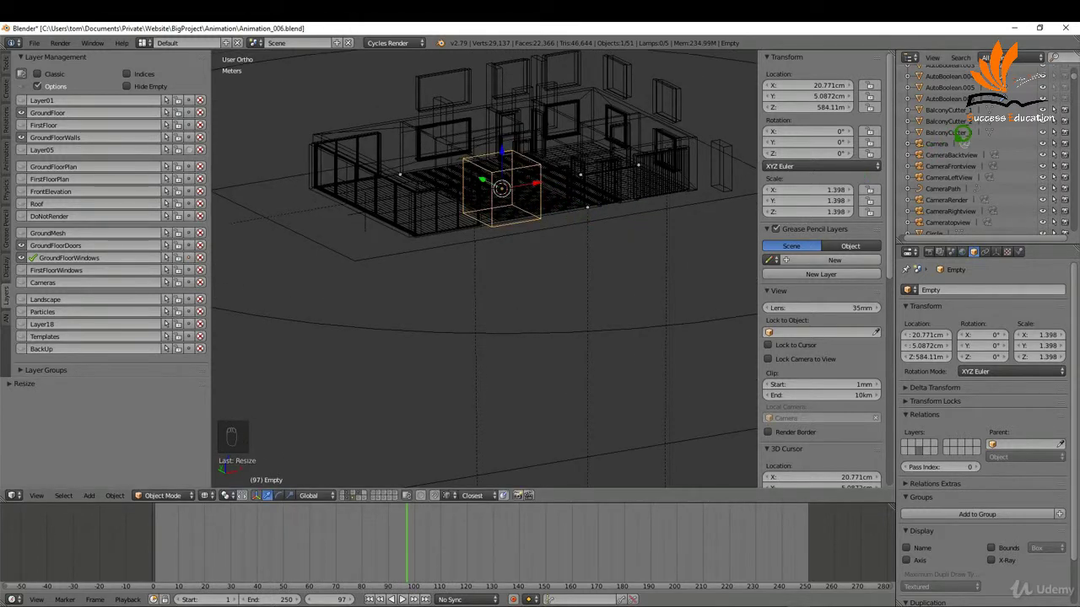
Rename the cube empty to CameraTarget in the Outliner.
key(period)
double_click(939, 143)
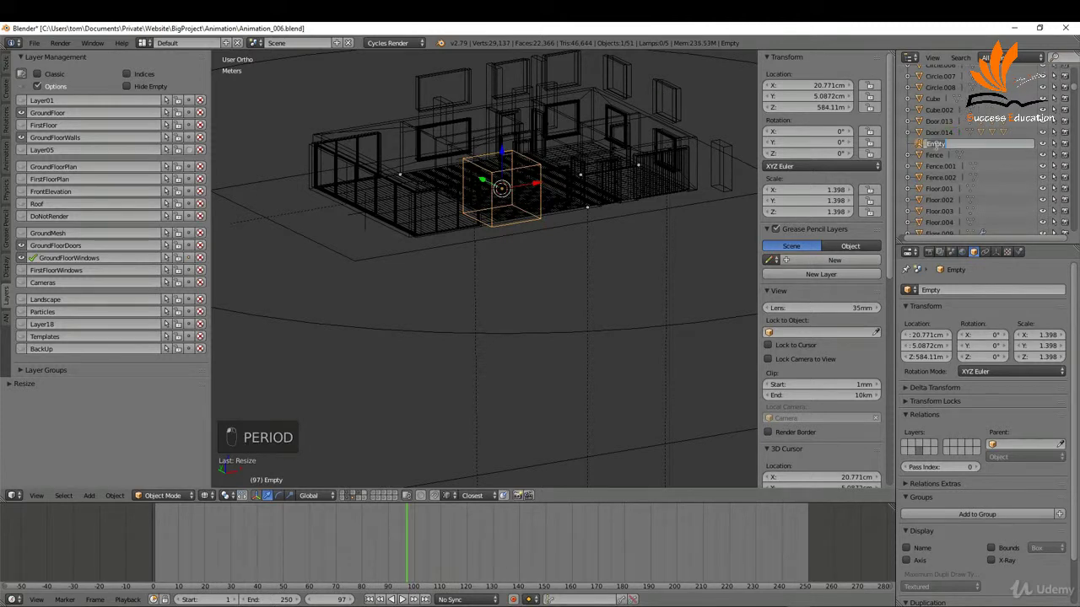
text(CameraTarget)
key(Return)
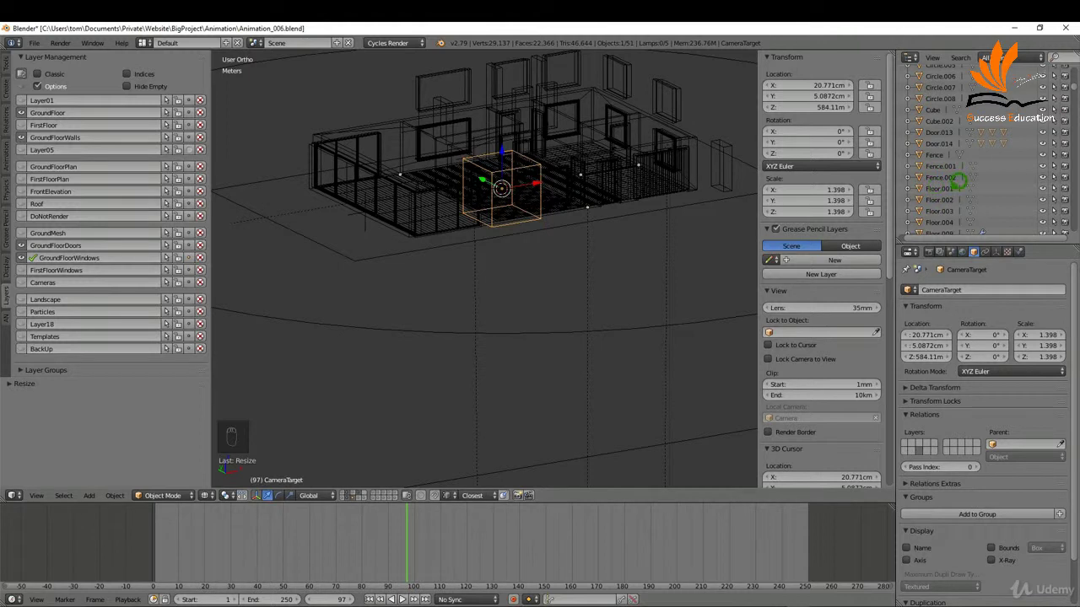
key(period)
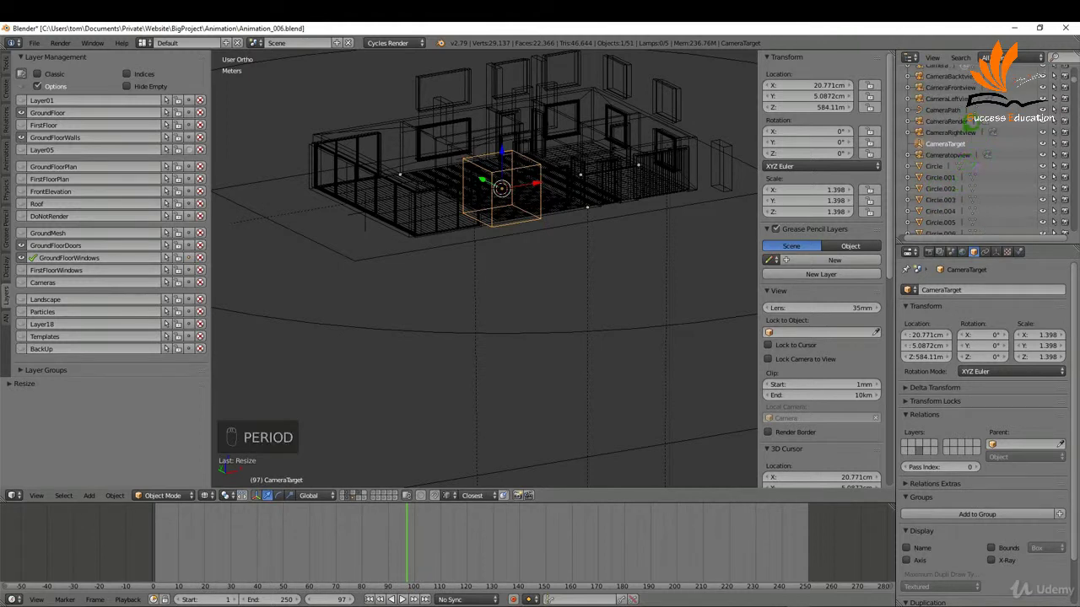
scroll(975, 139, up, 2)
Give the Camera a Follow Path constraint targeting CameraPath.
click(938, 107)
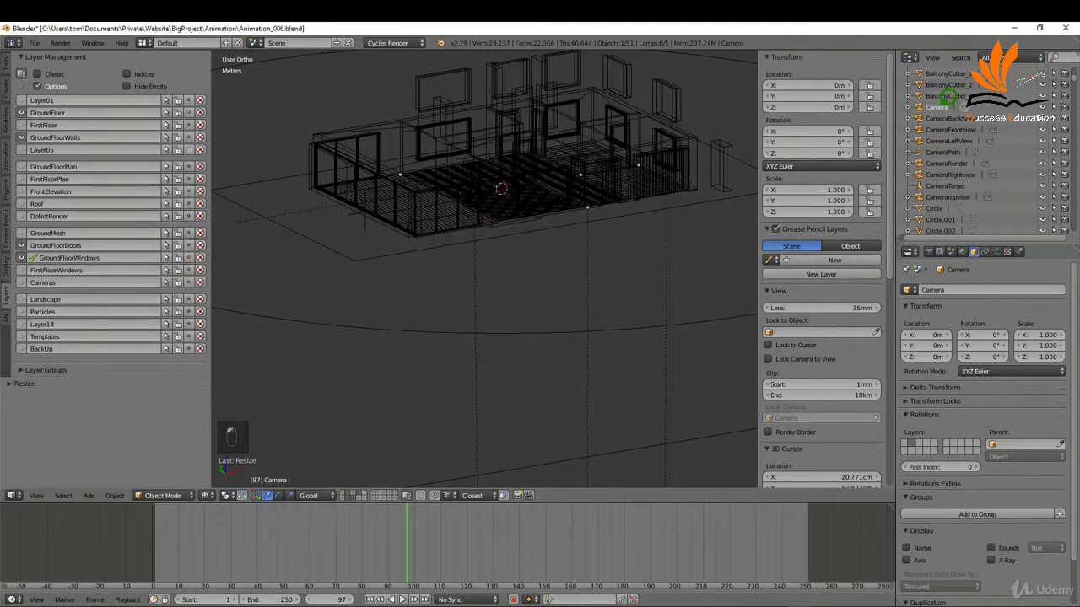
scroll(498, 168, down, 5)
middle_drag(498, 169, 513, 113)
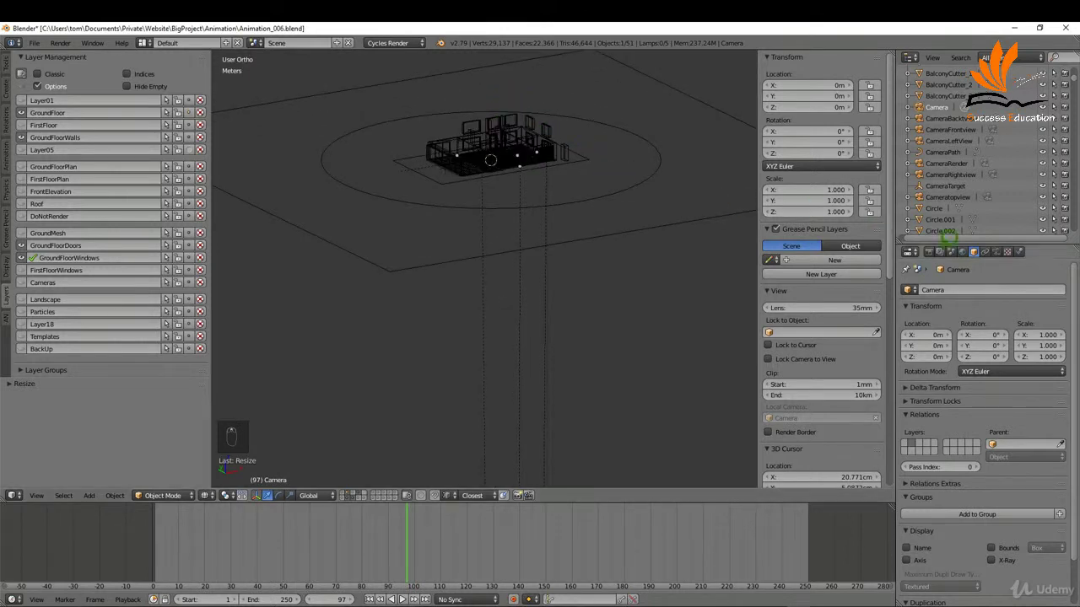
click(986, 251)
click(994, 287)
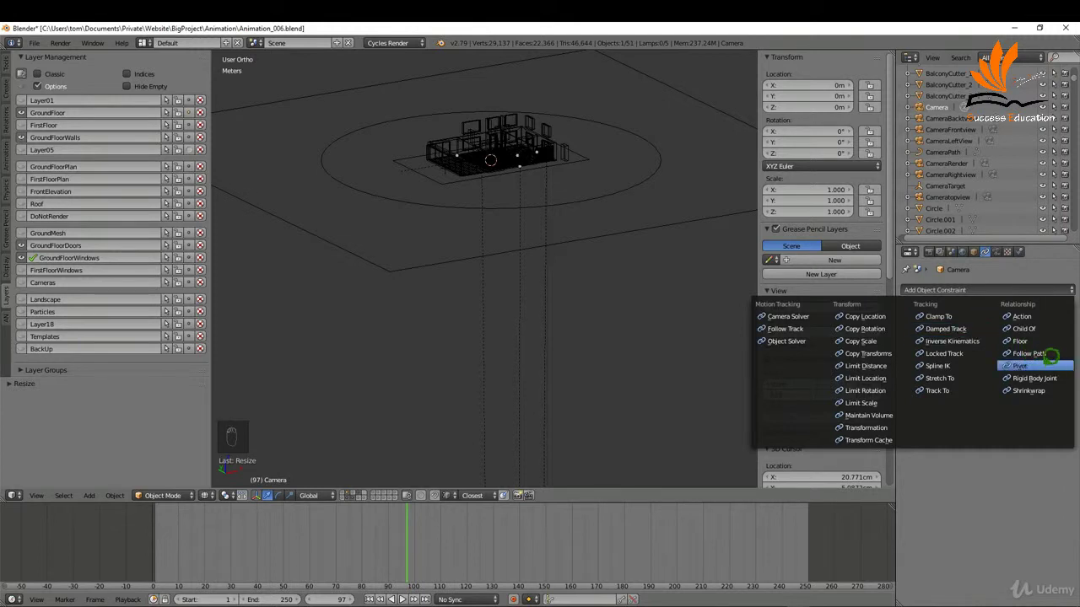
click(1031, 353)
click(970, 329)
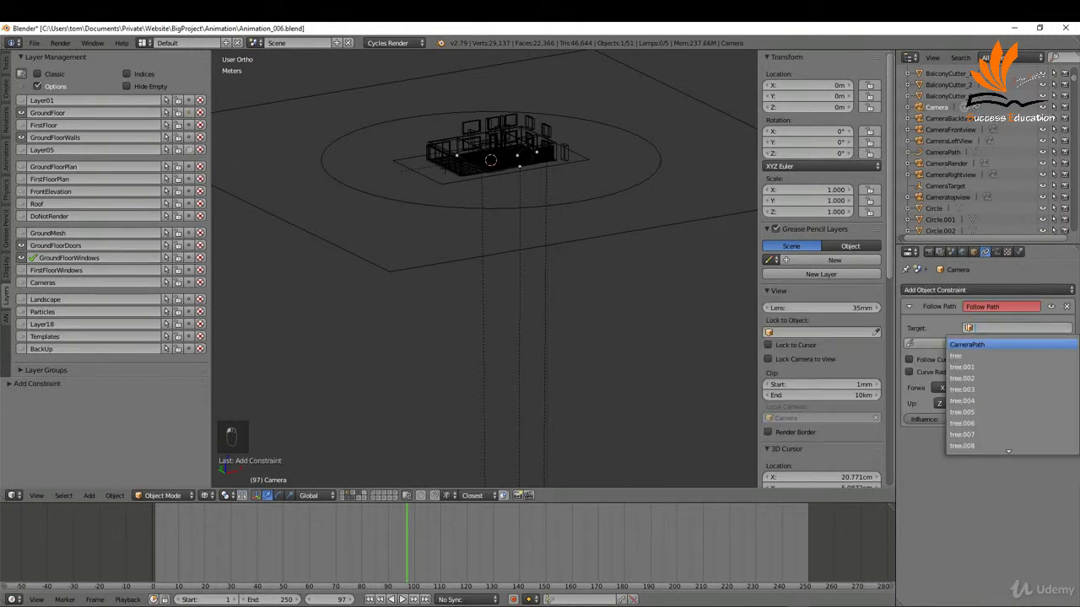
click(979, 344)
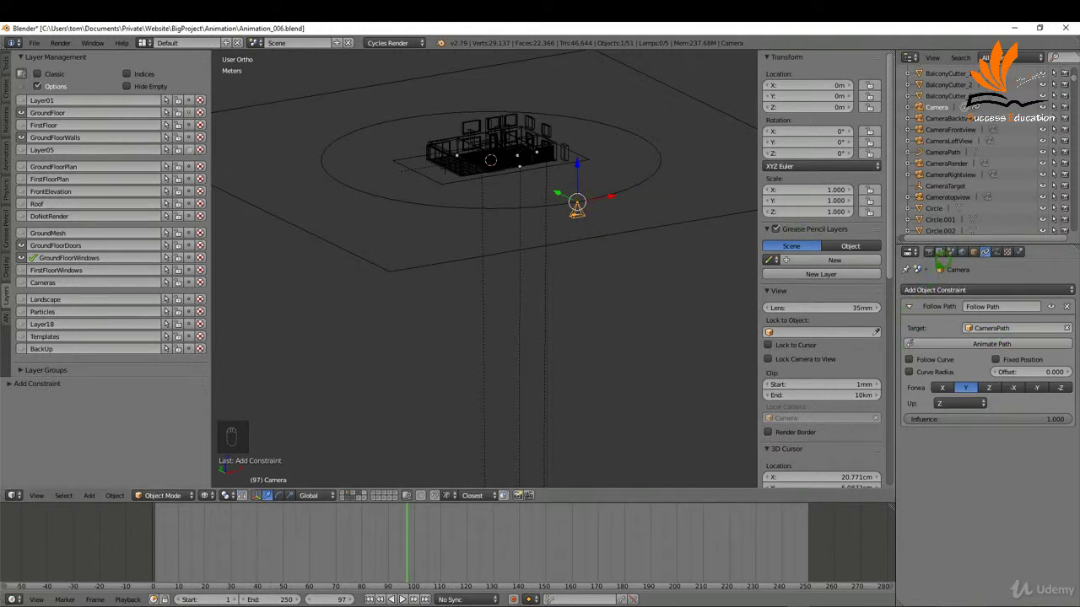
Add a Track To constraint to the camera with CameraTarget as its target.
click(978, 289)
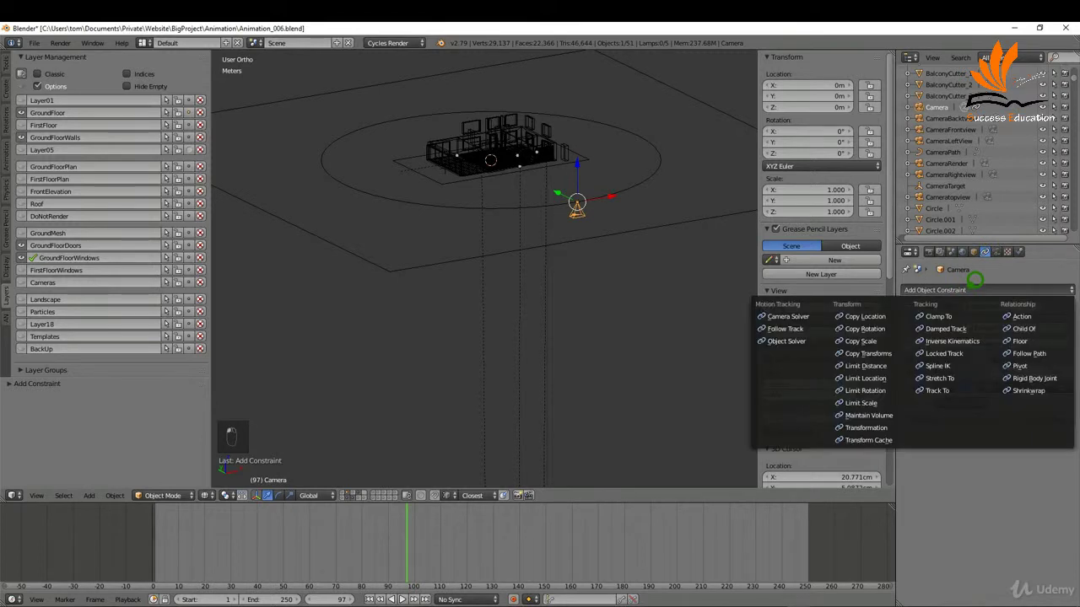
click(948, 390)
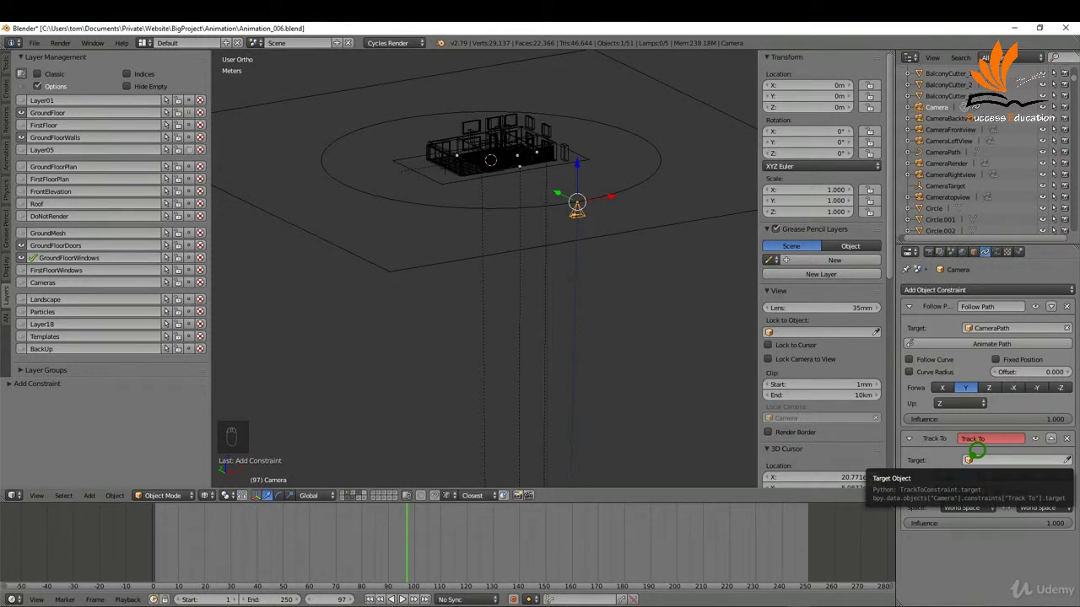
click(971, 459)
text(cam)
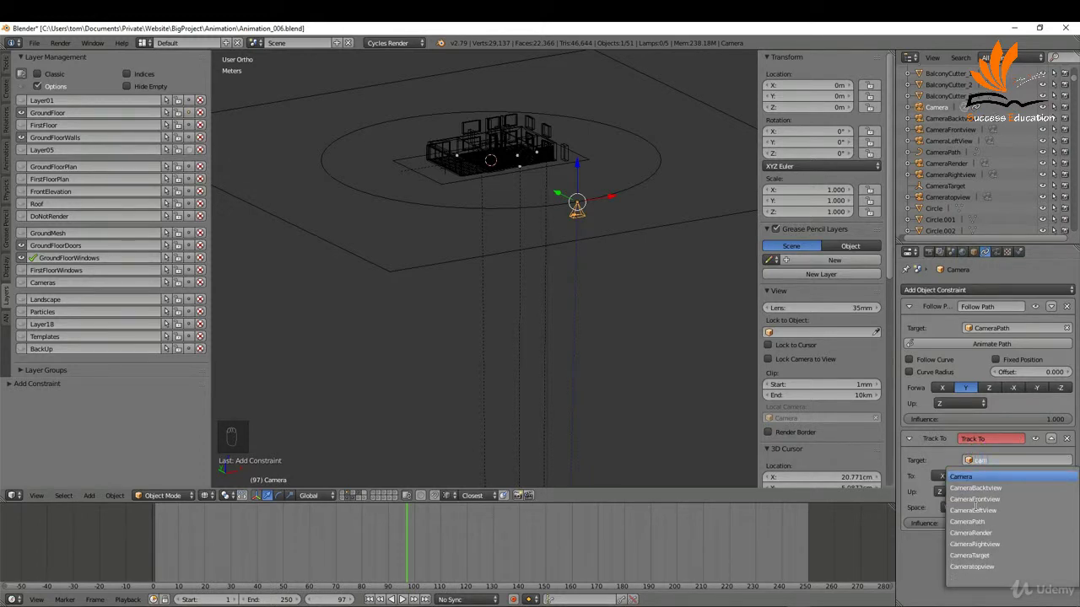
click(983, 555)
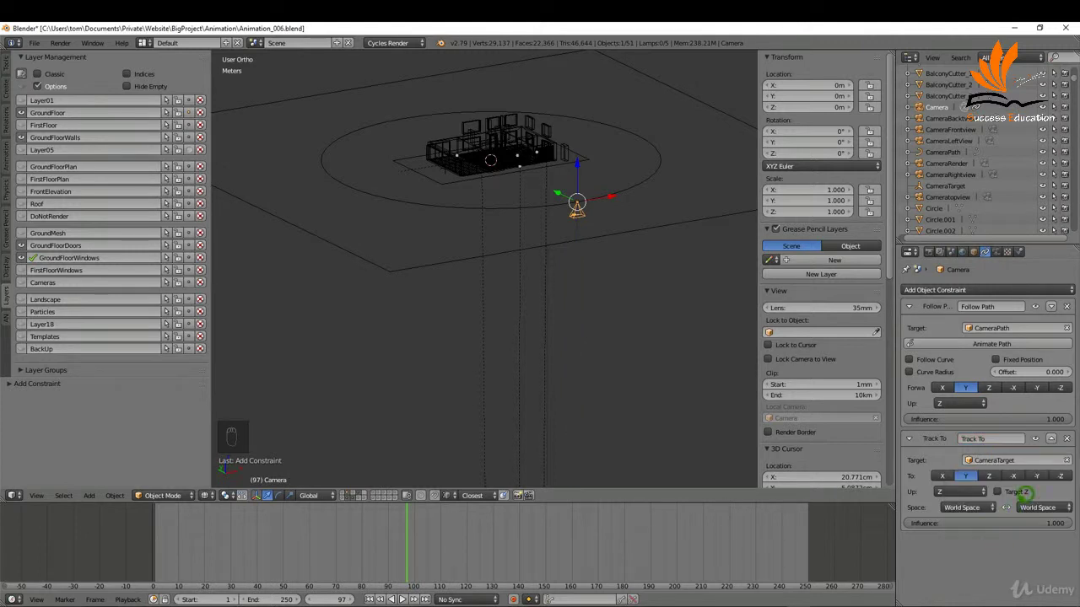
Set the Track To axis to -Z and up axis to Y, then check the camera framing.
click(1059, 476)
click(964, 477)
click(957, 489)
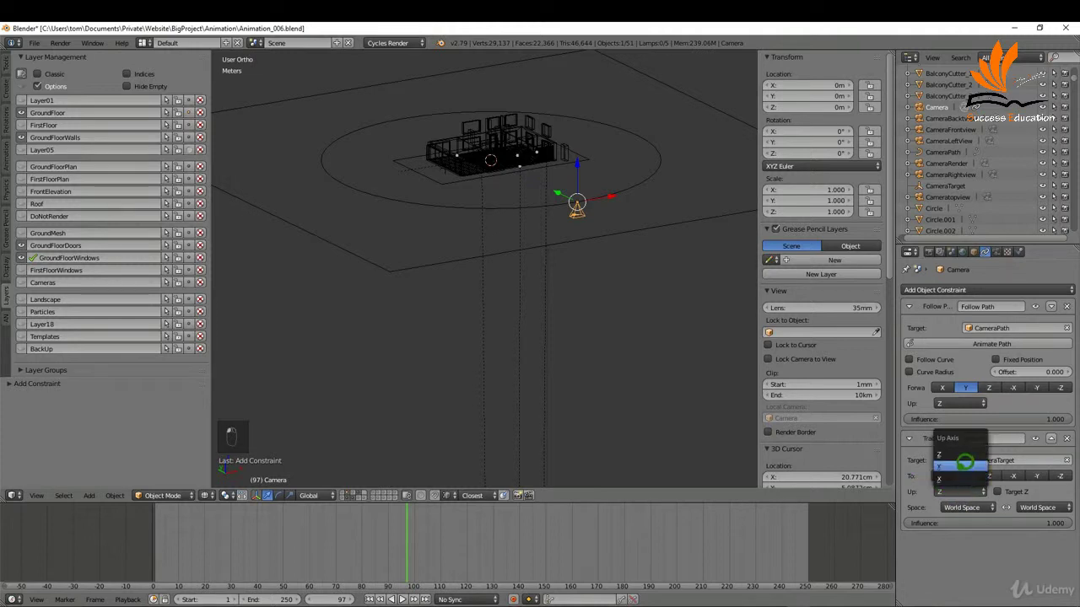
click(962, 464)
click(1061, 474)
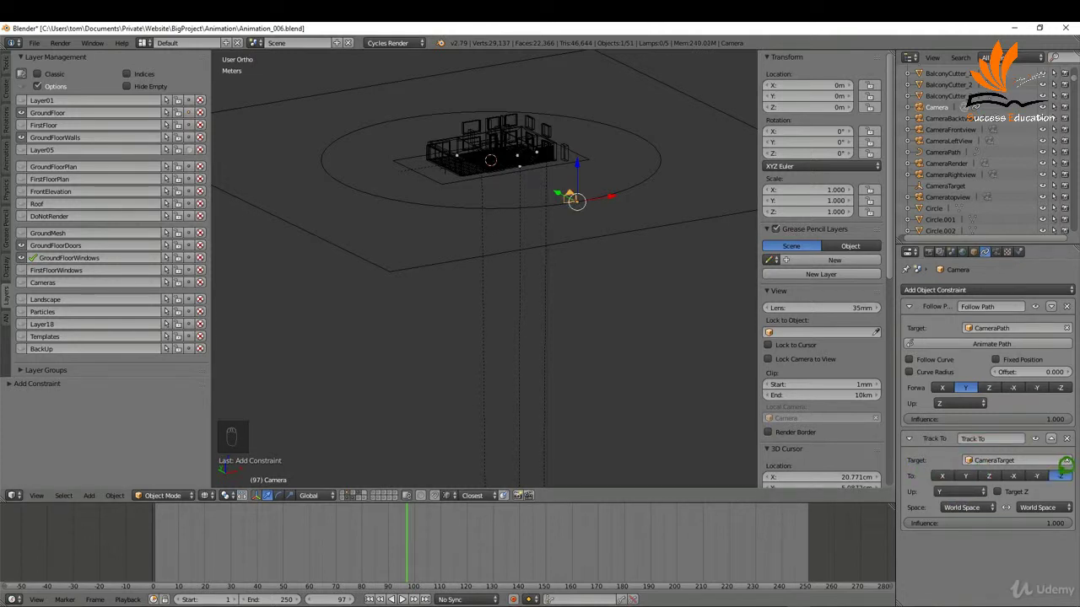
scroll(548, 163, up, 4)
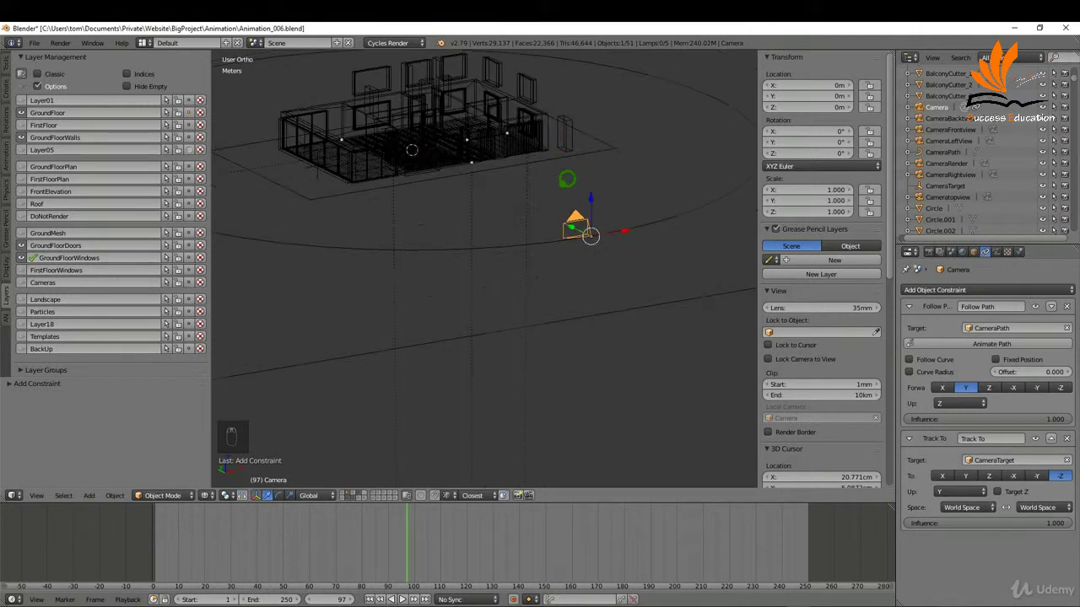
scroll(591, 185, down, 3)
shift+middle_drag(610, 194, 614, 230)
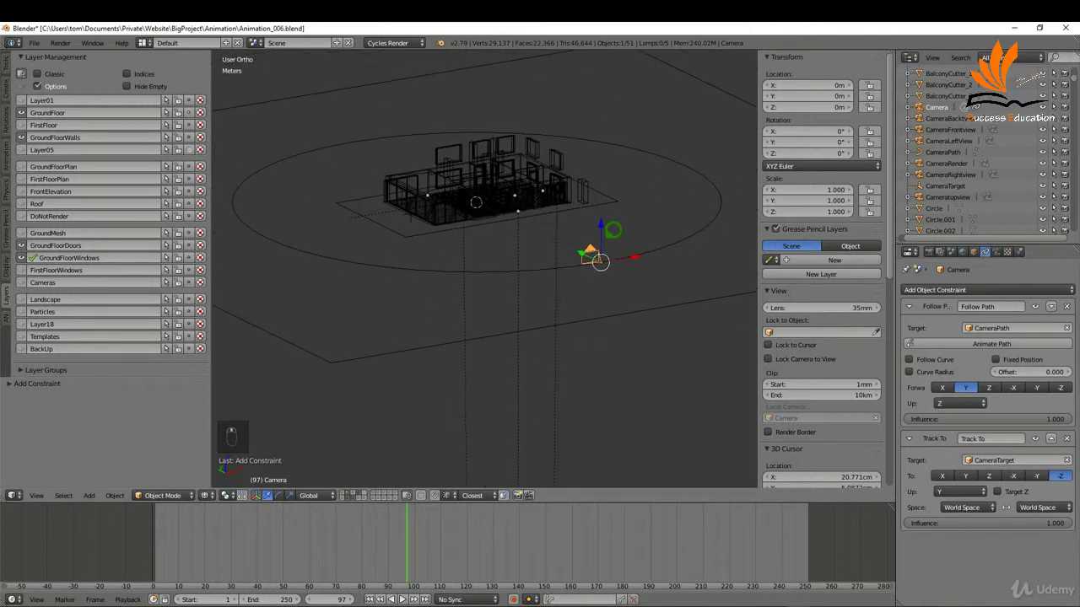
key(KP_0)
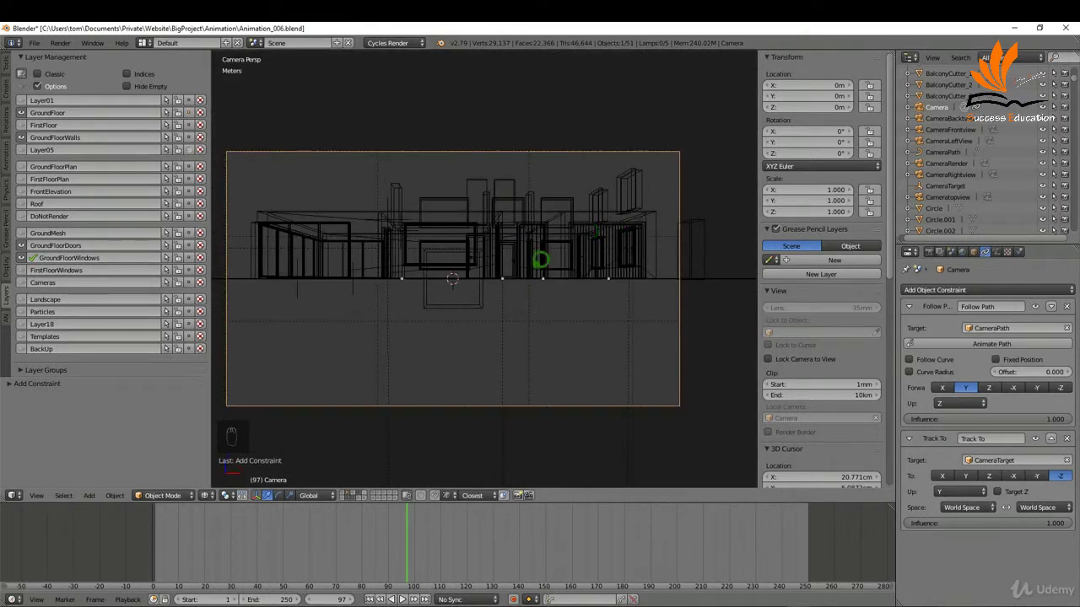
key(KP_0)
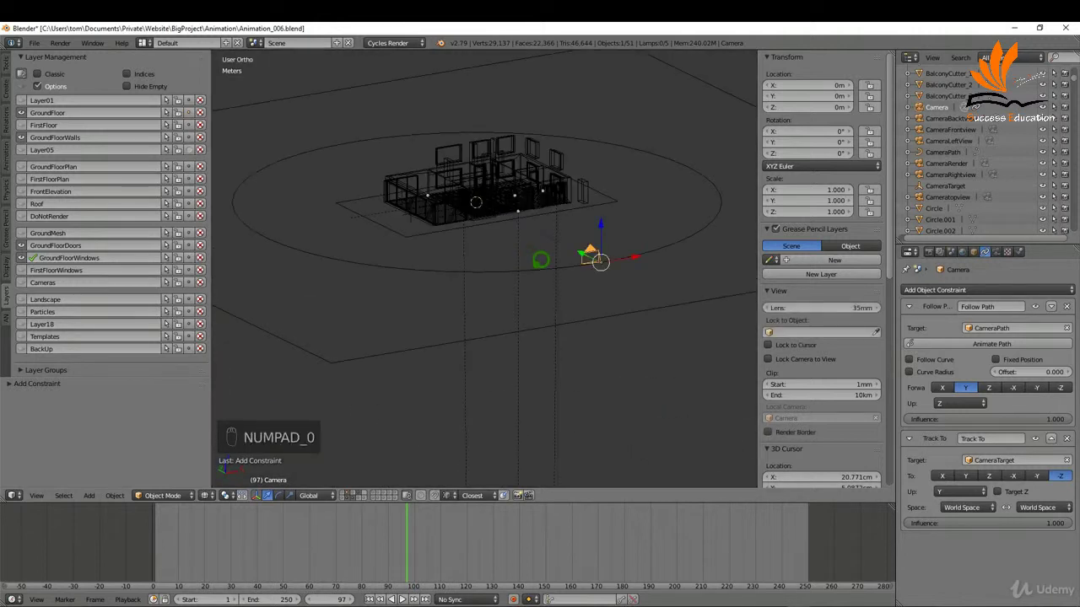
Raise CameraPath to Z 588.95 m, hide the N and T panels, and split the 3D view side by side.
right_click(557, 253)
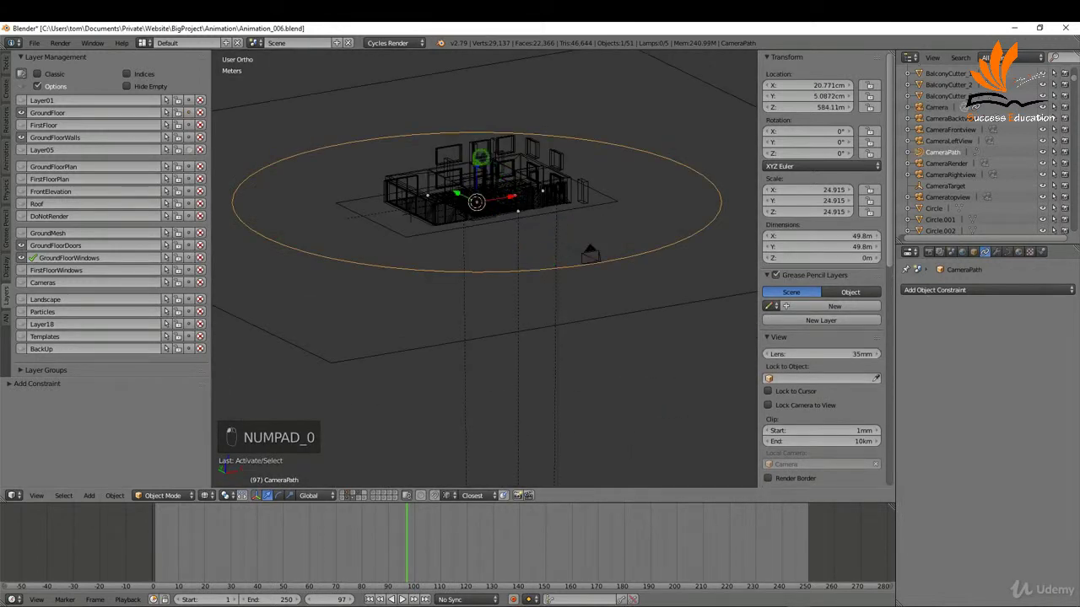
drag(477, 160, 480, 114)
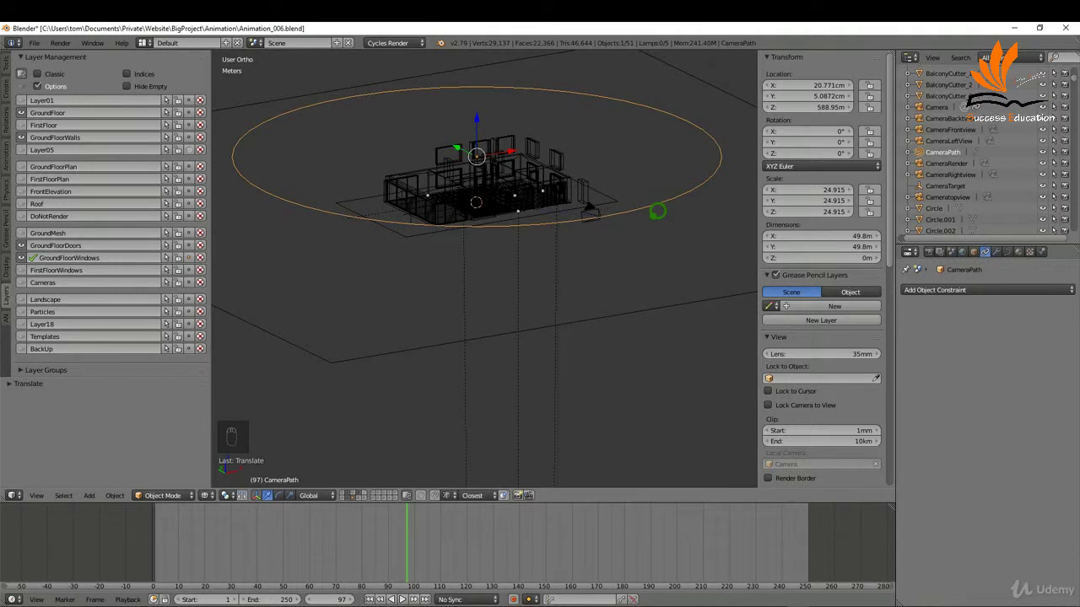
key(n)
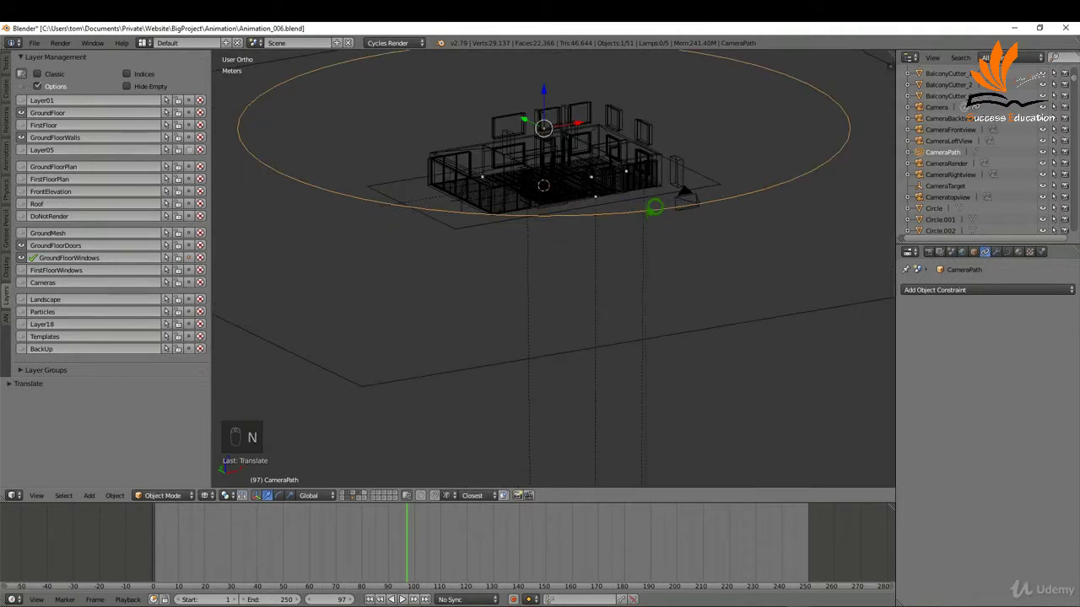
key(t)
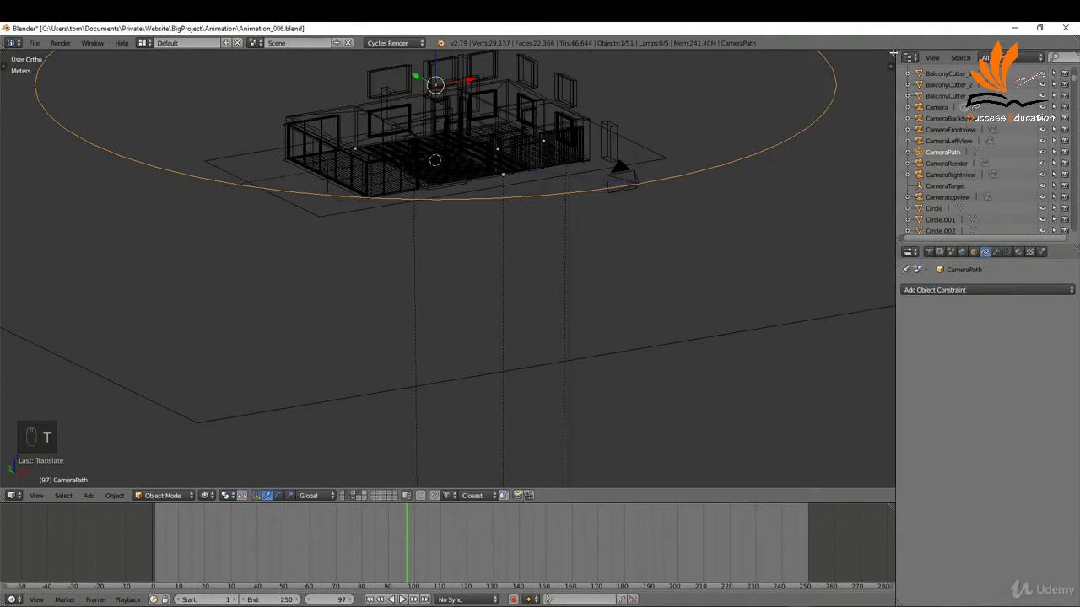
drag(894, 53, 484, 52)
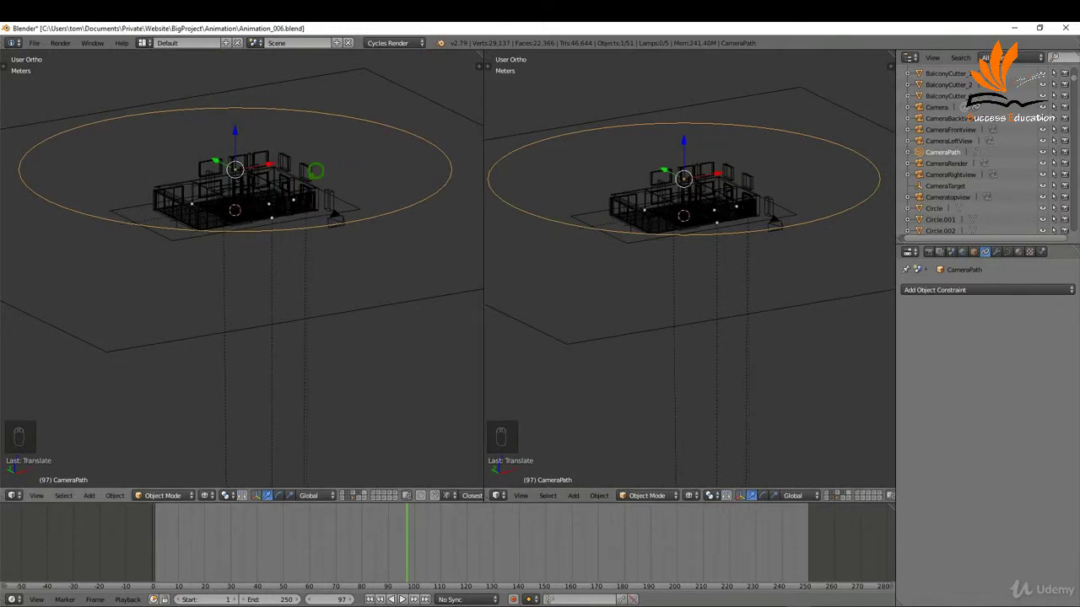
Set the left view to look through the camera in Material shading at frame 2.
key(KP_0)
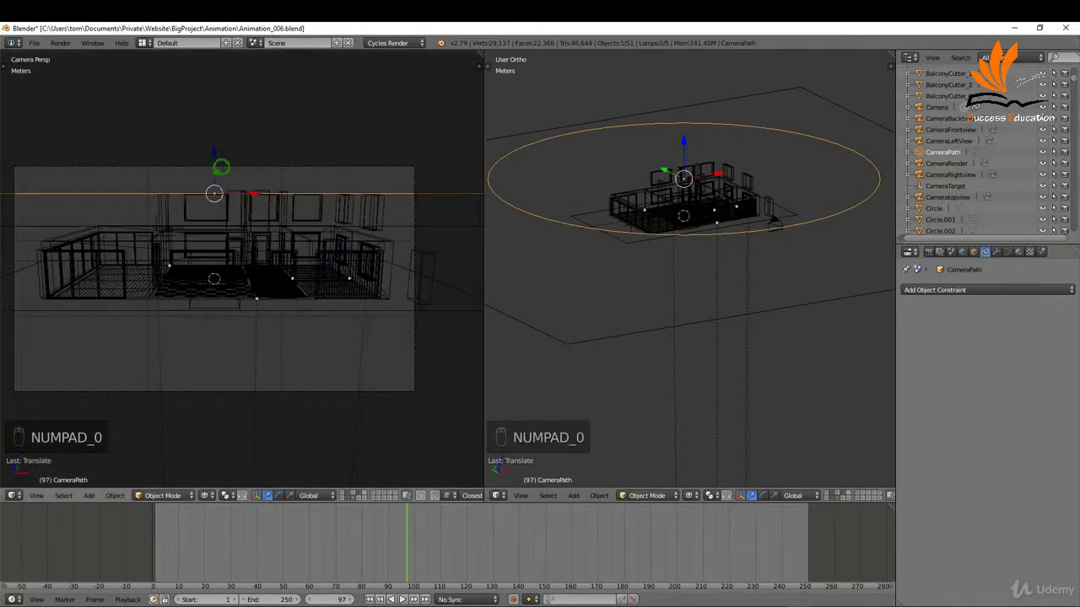
mouse_move(731, 252)
middle_down()
mouse_move(716, 258)
mouse_move(726, 265)
middle_up()
drag(393, 530, 158, 527)
key(z)
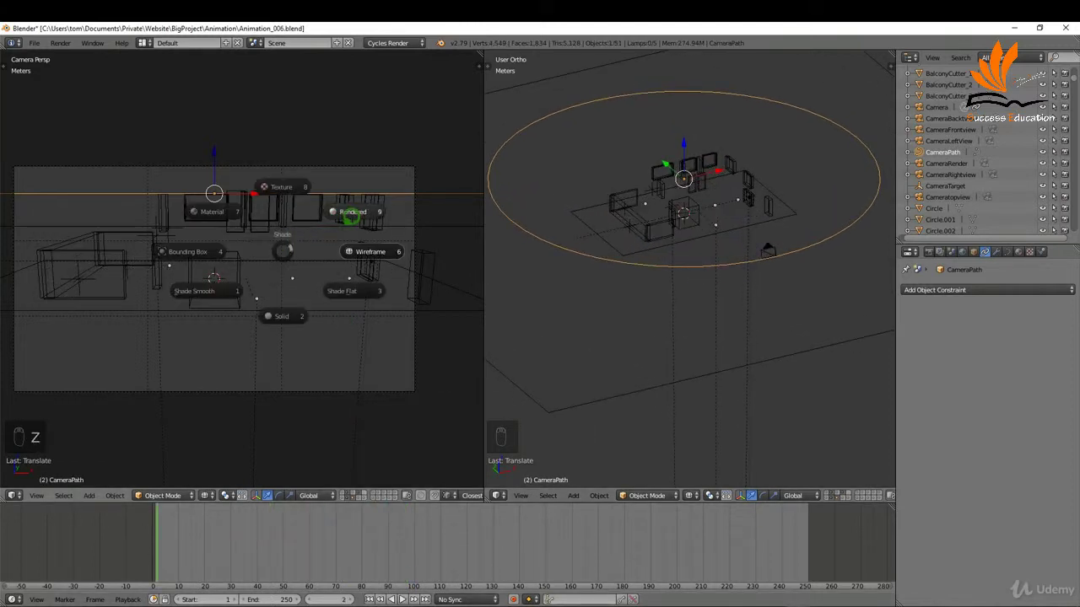
click(224, 200)
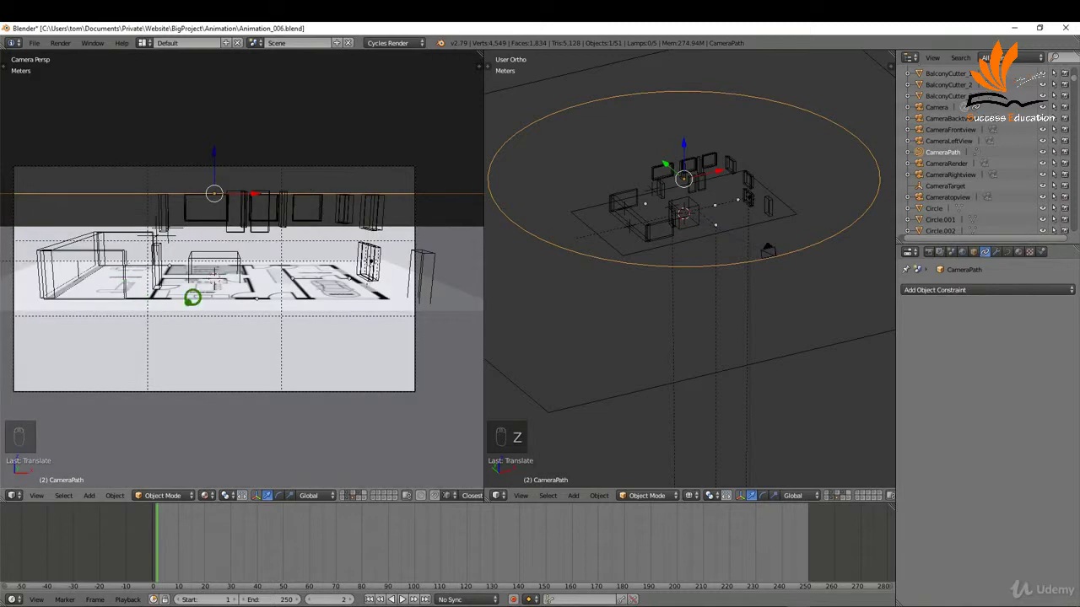
scroll(243, 289, up, 3)
scroll(244, 287, down, 2)
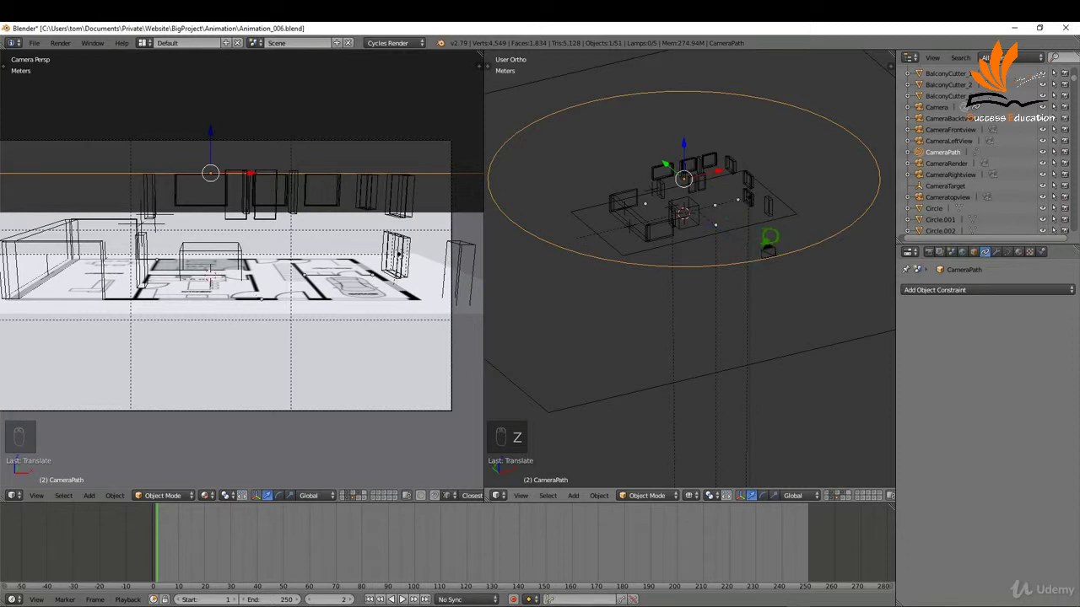
right_click(769, 243)
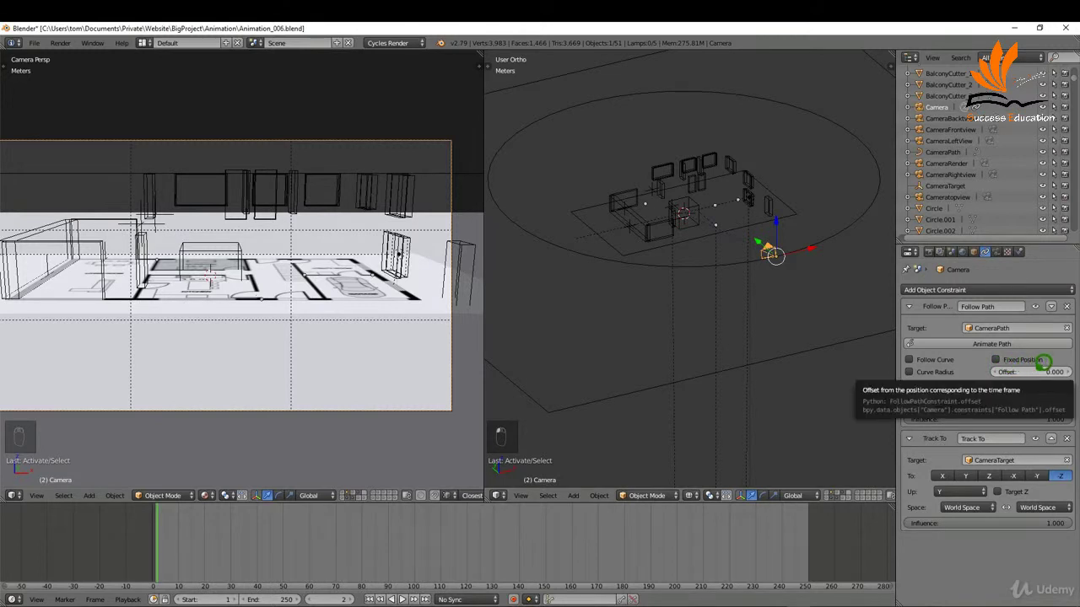
Keyframe the Follow Path offset at 0 on frame 2 and -100 on frame 144.
key(i)
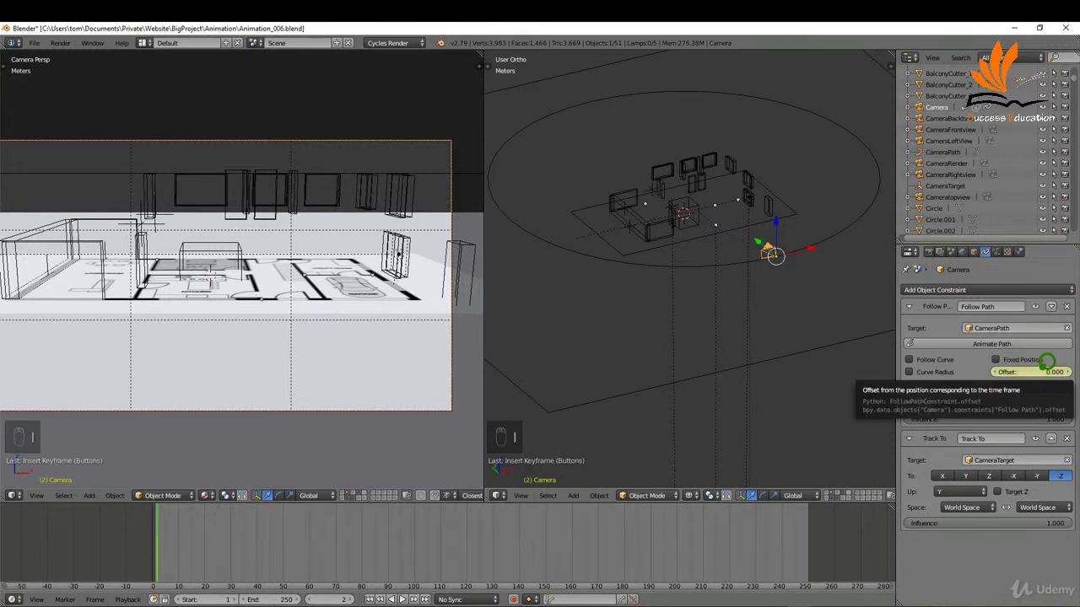
drag(206, 537, 464, 538)
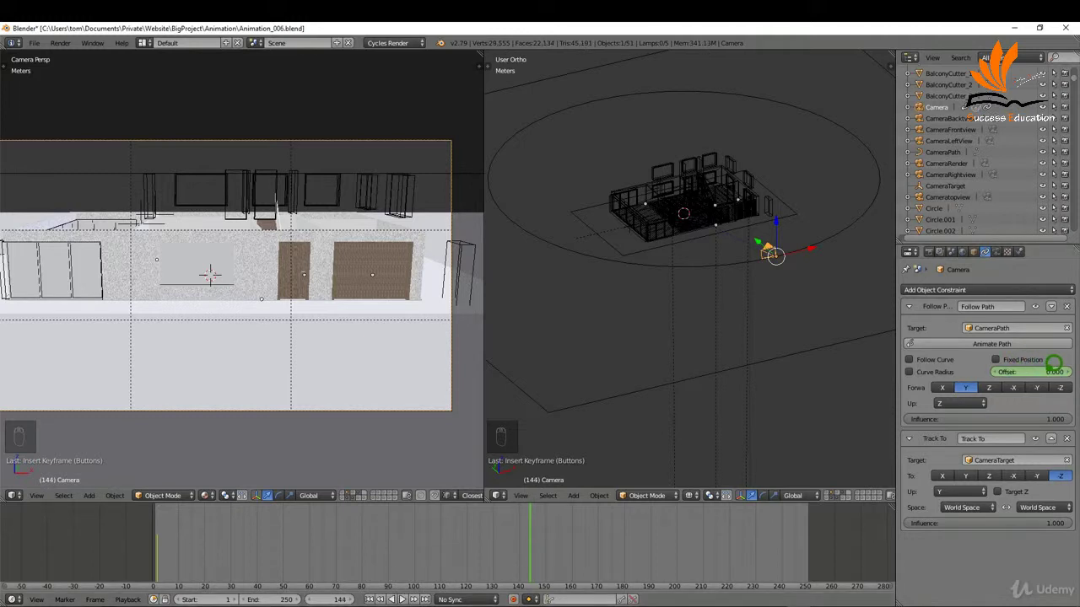
drag(1031, 372, 919, 372)
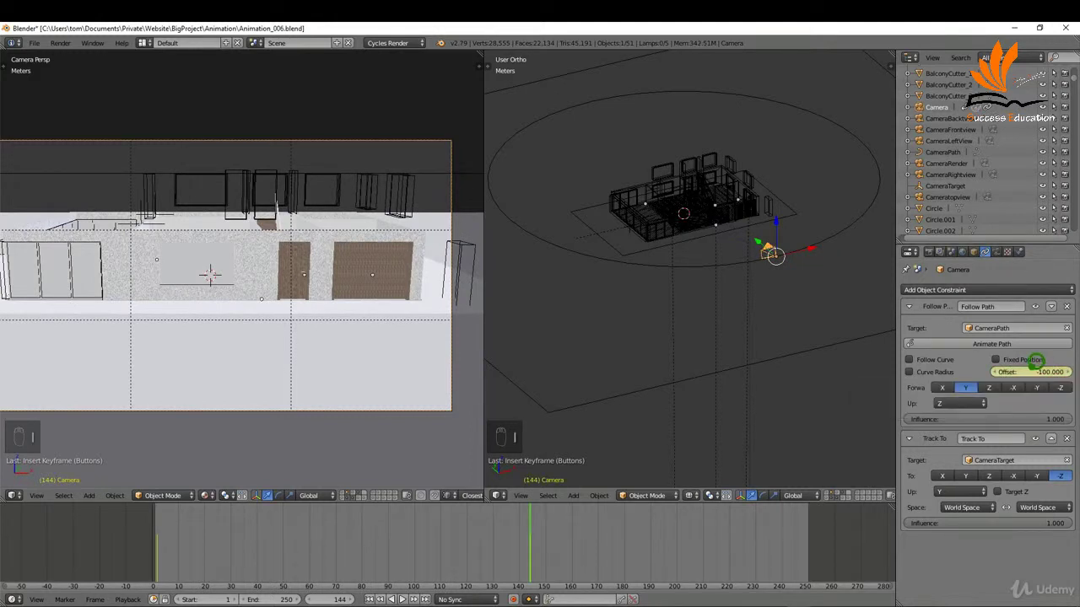
Rewind to the first frame and play the camera animation with Alt+A.
click(533, 521)
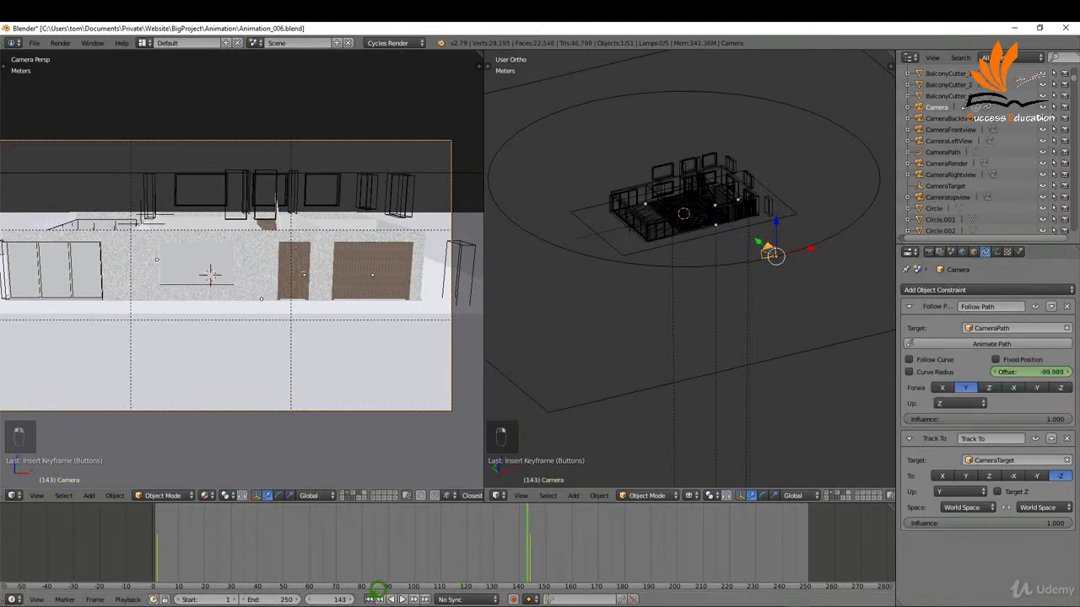
click(369, 599)
key(alt+a)
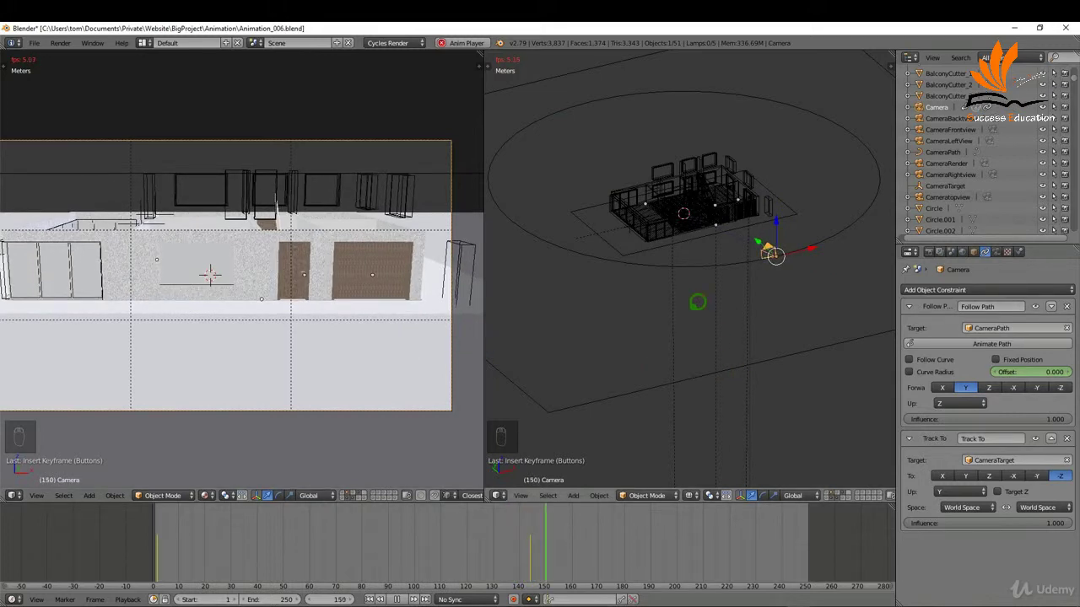
Stop playback, select the CameraPath circle, and scrub the timeline back to frame 2.
key(alt+a)
drag(537, 513, 298, 500)
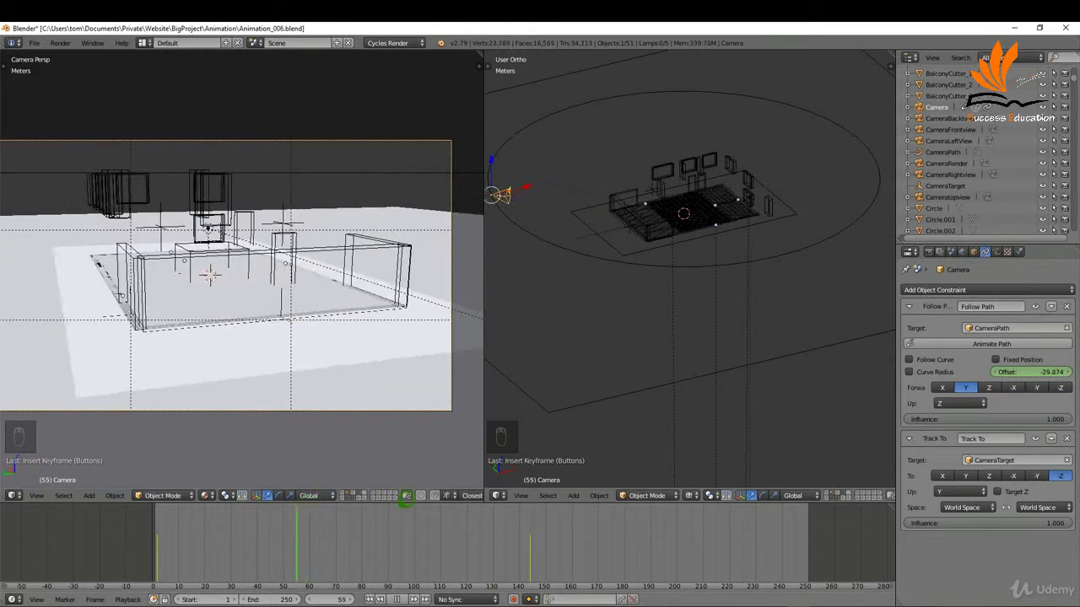
right_click(779, 252)
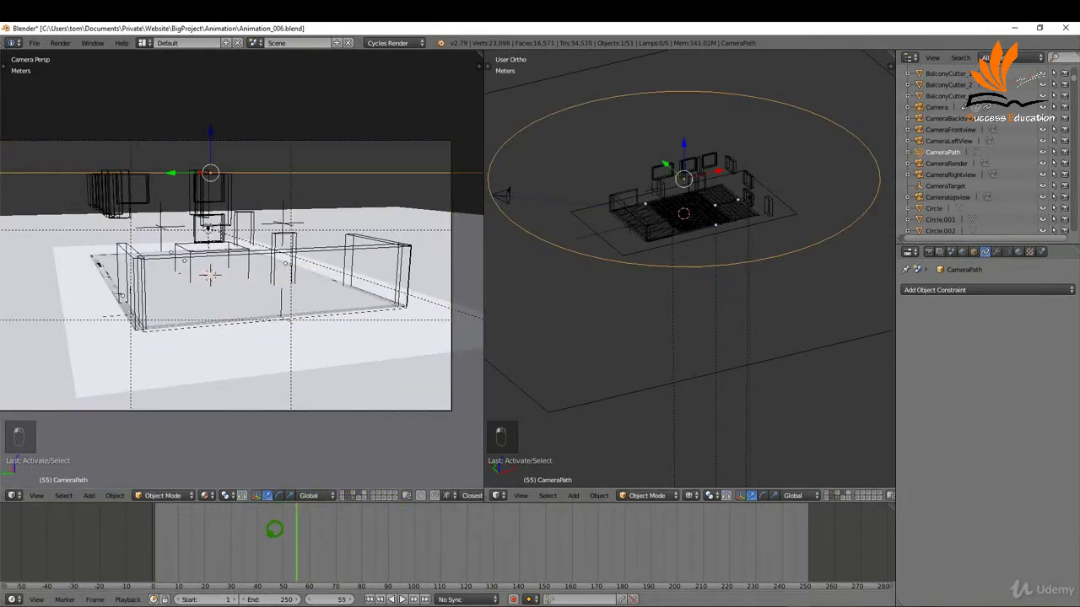
drag(257, 525, 157, 523)
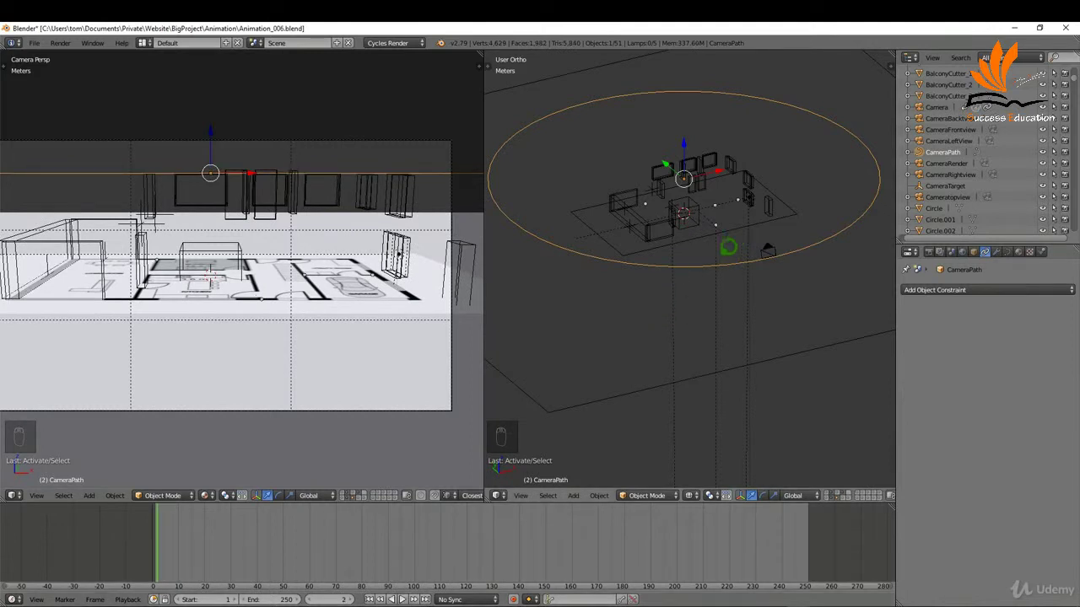
Keyframe the camera path's location at frames 2 and 78.
key(i)
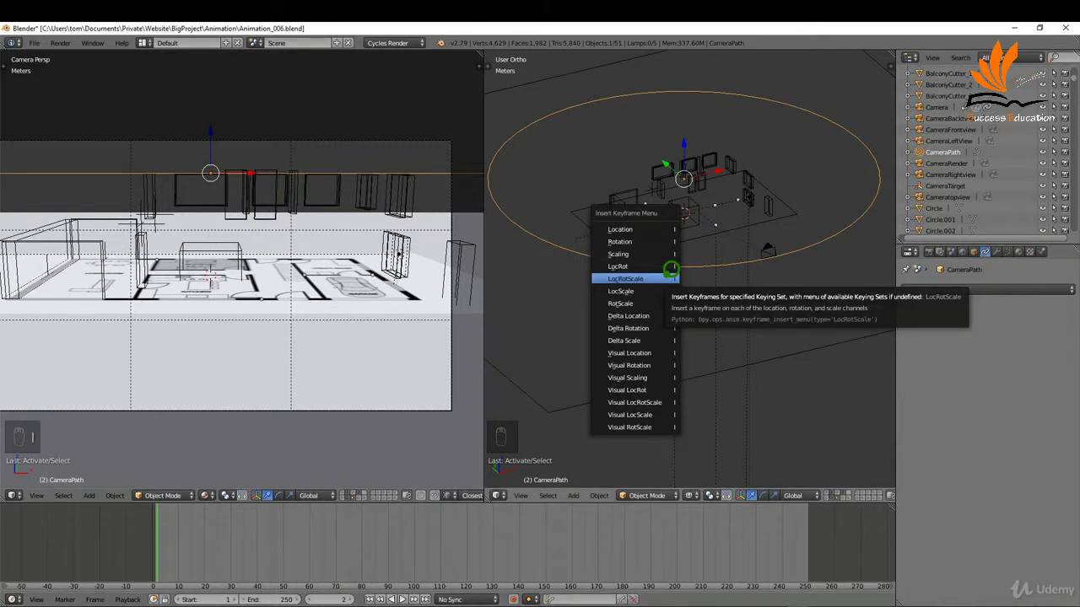
click(654, 229)
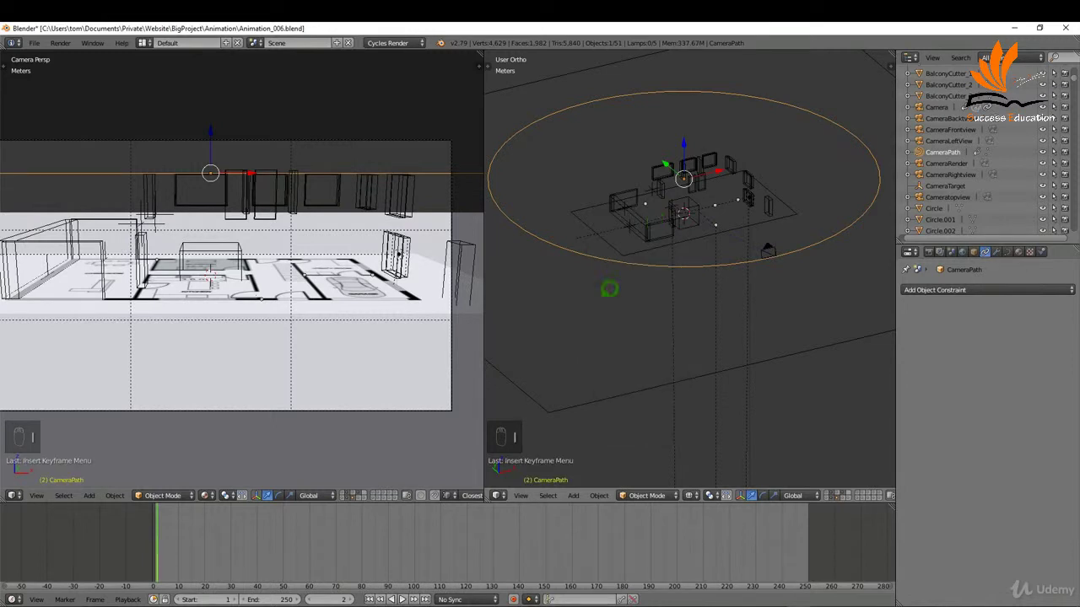
drag(195, 534, 364, 548)
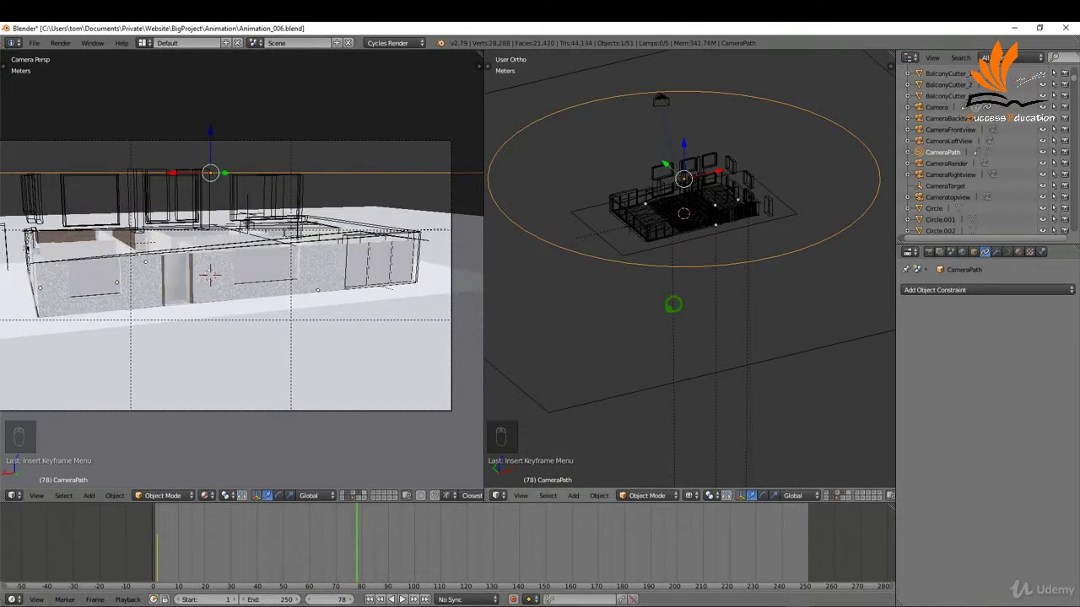
key(i)
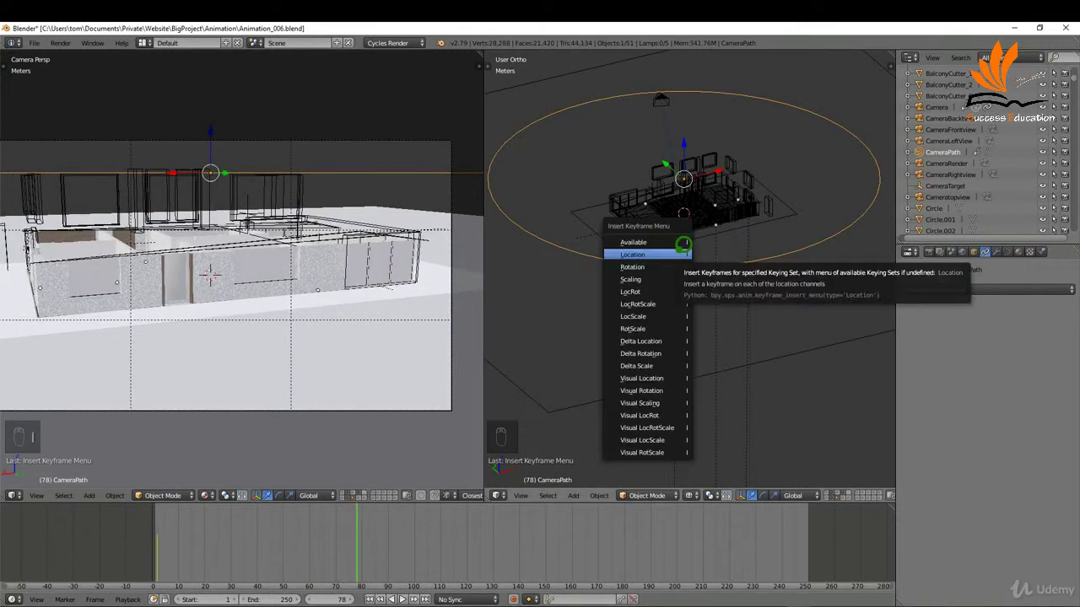
At frame 147, raise the path circle along Z and keyframe its location.
key(alt+a)
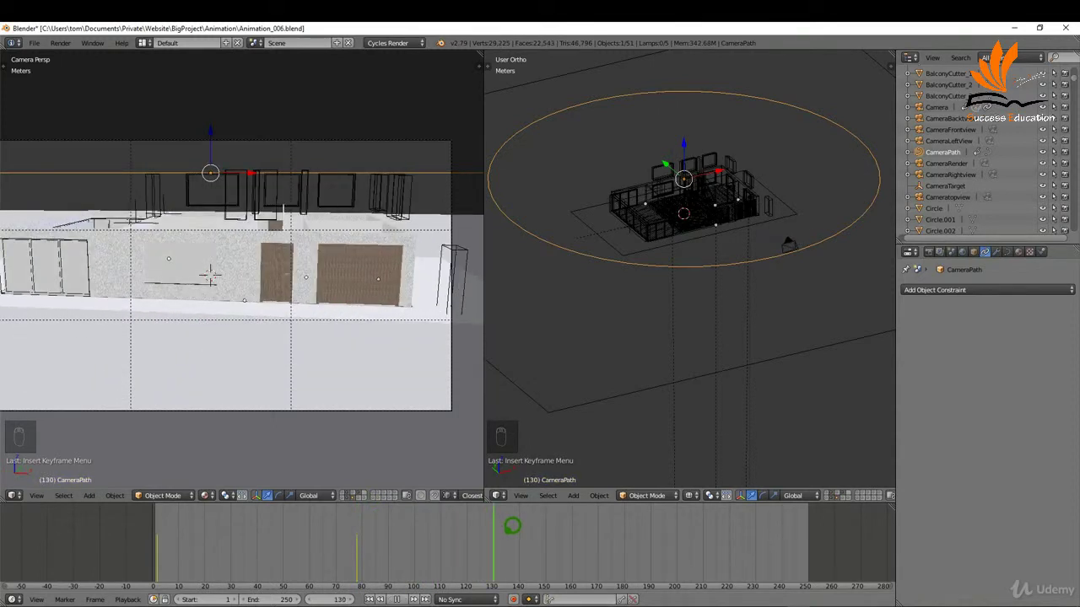
key(alt+a)
key(g)
key(z)
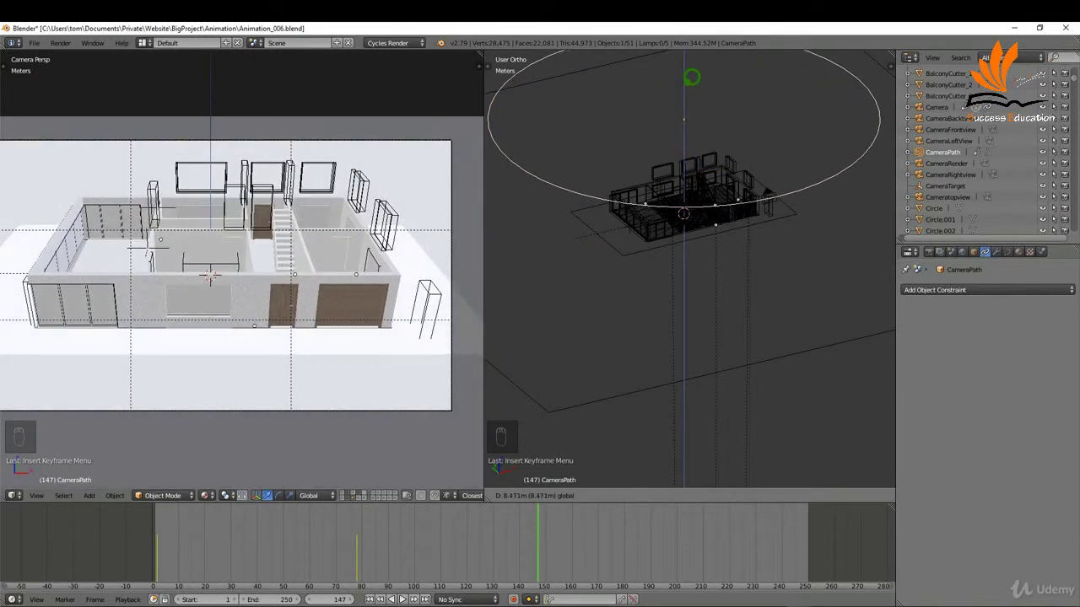
click(692, 82)
key(i)
click(757, 182)
Step around the timeline and return to the first frame.
click(527, 512)
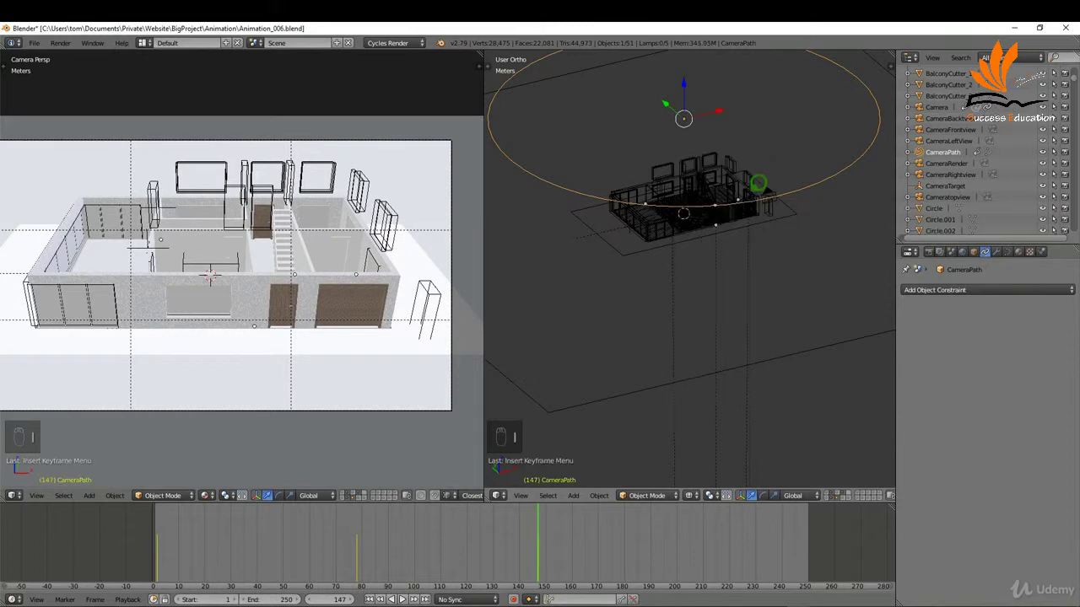
click(354, 598)
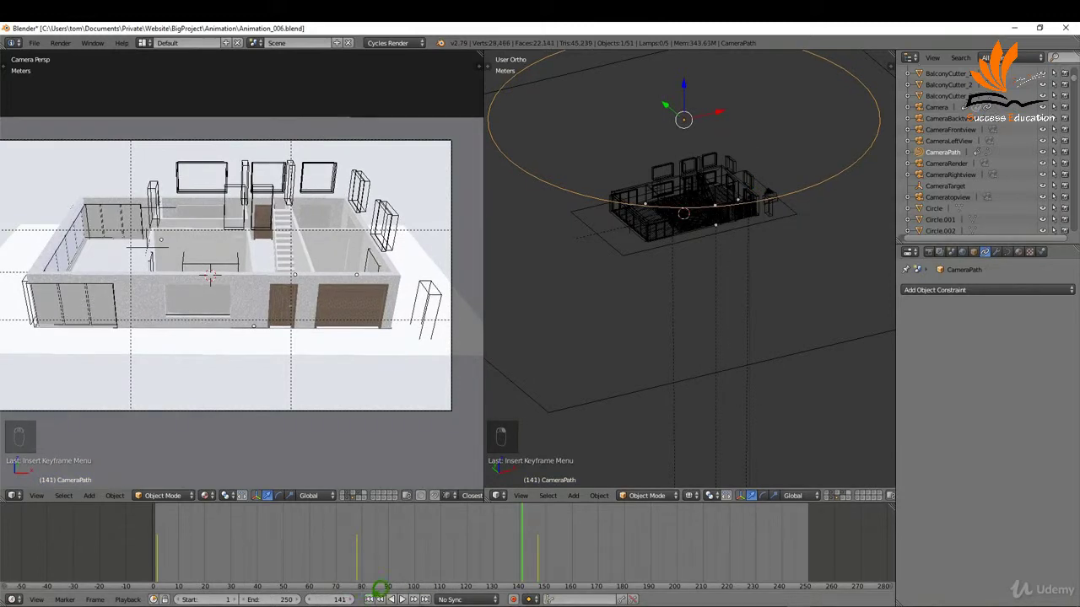
click(371, 598)
Play the animation from frame 1 to watch the camera rise around the house.
click(402, 598)
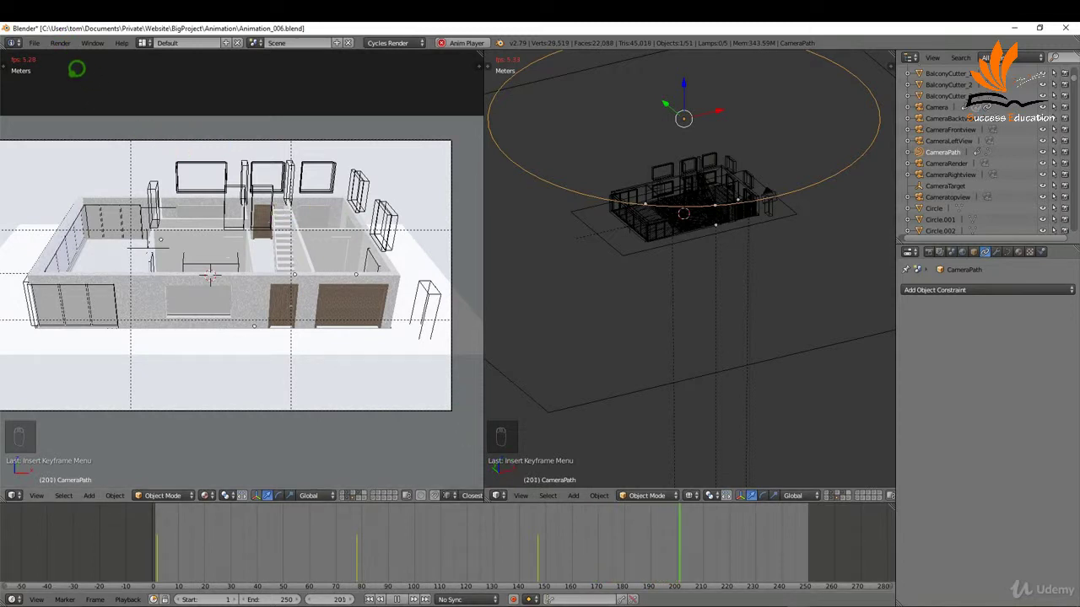
Stop playback at frame 202 and scroll the Render properties down to the Output panel.
key(alt+a)
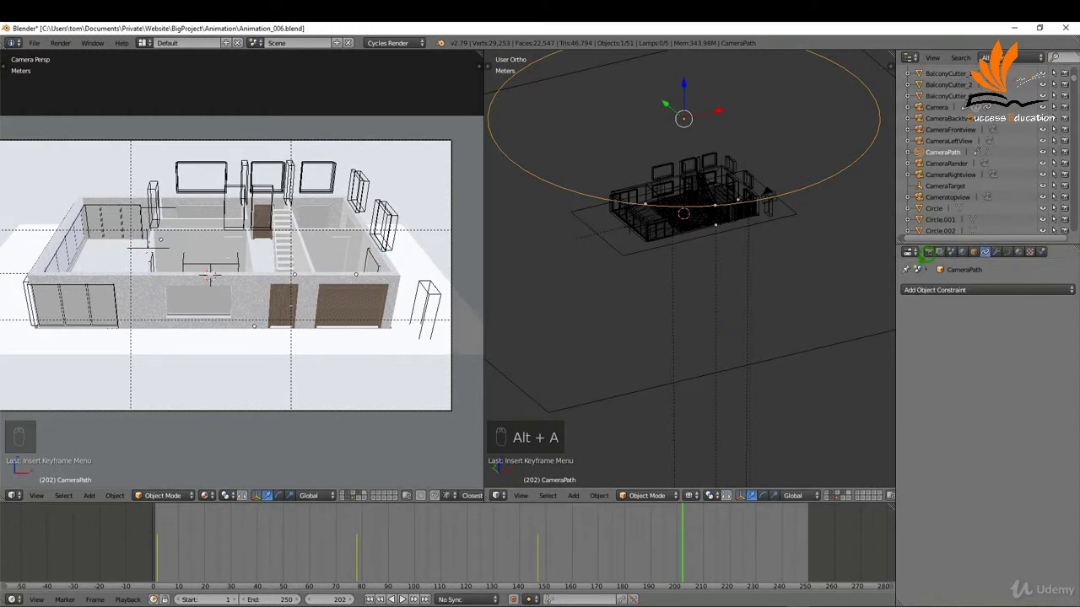
click(930, 249)
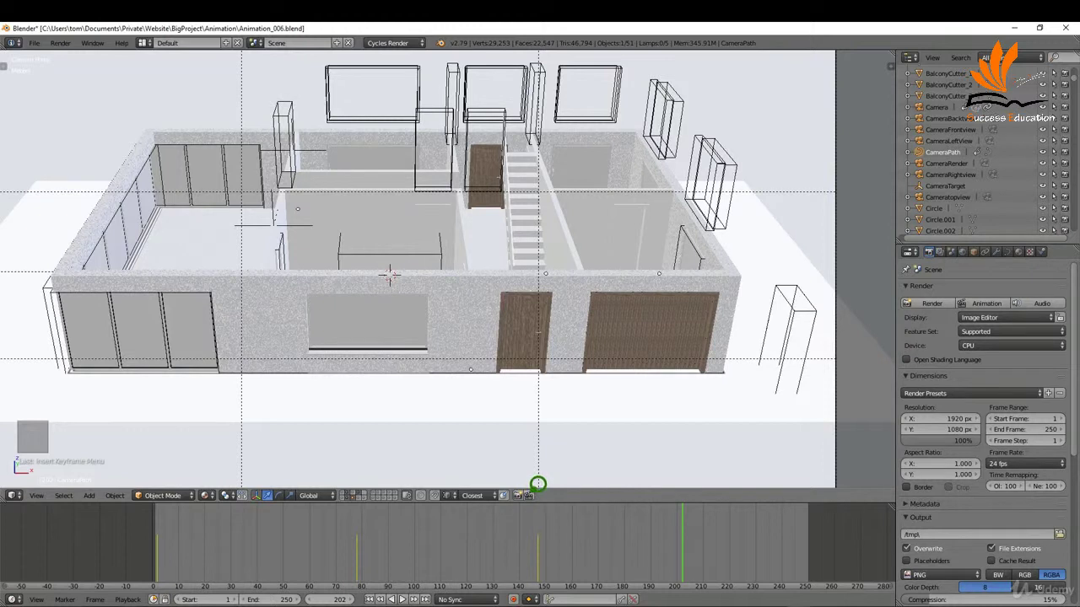
scroll(1002, 427, down, 2)
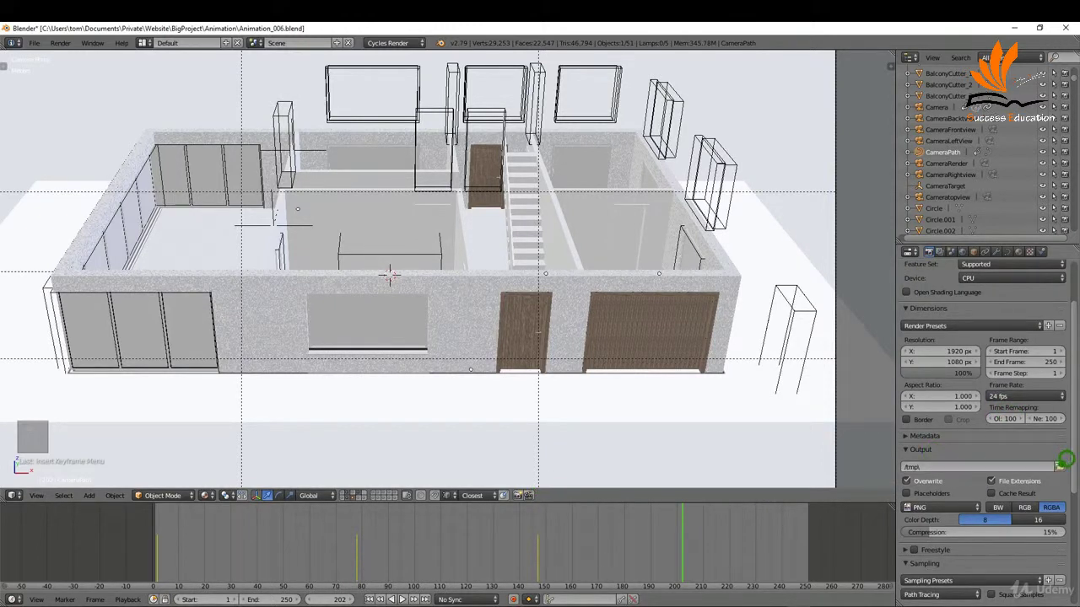
Create a 'Testing' folder inside RenderedImages and accept it as the render output path.
click(1062, 465)
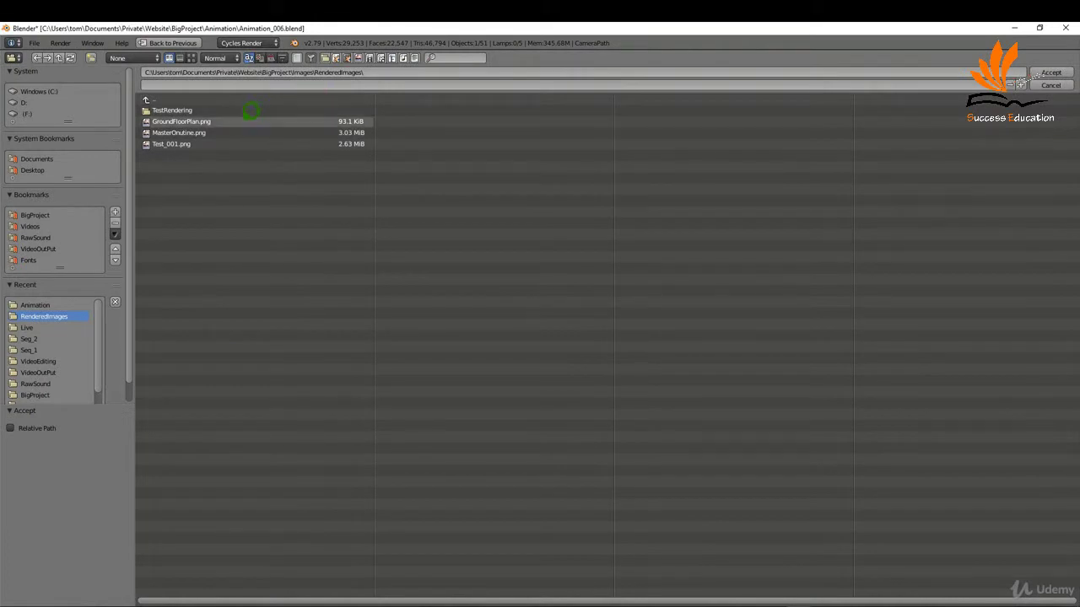
click(91, 57)
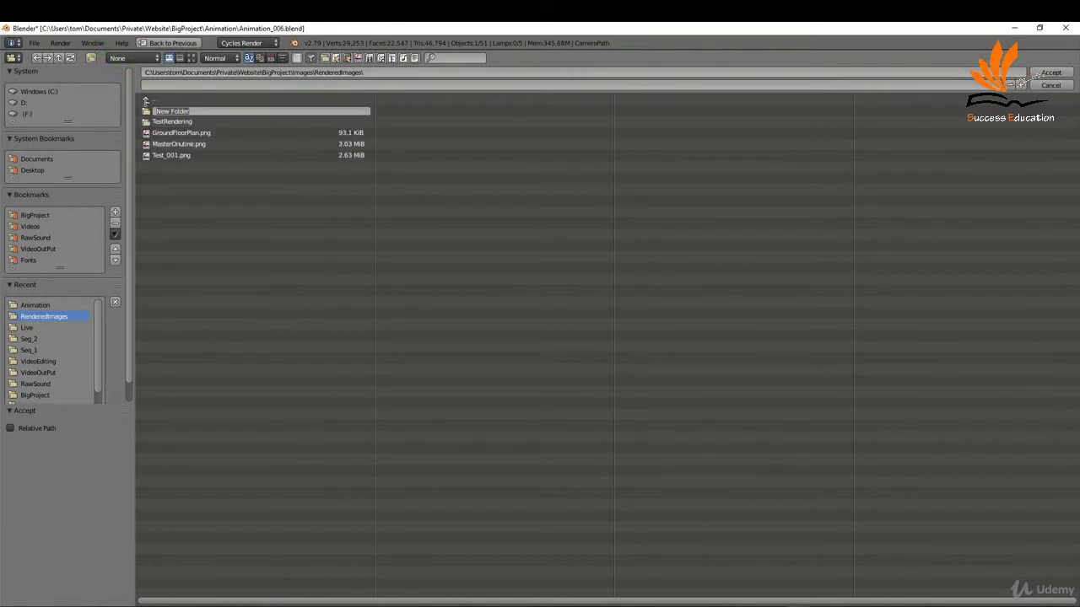
text(Testing)
click(306, 222)
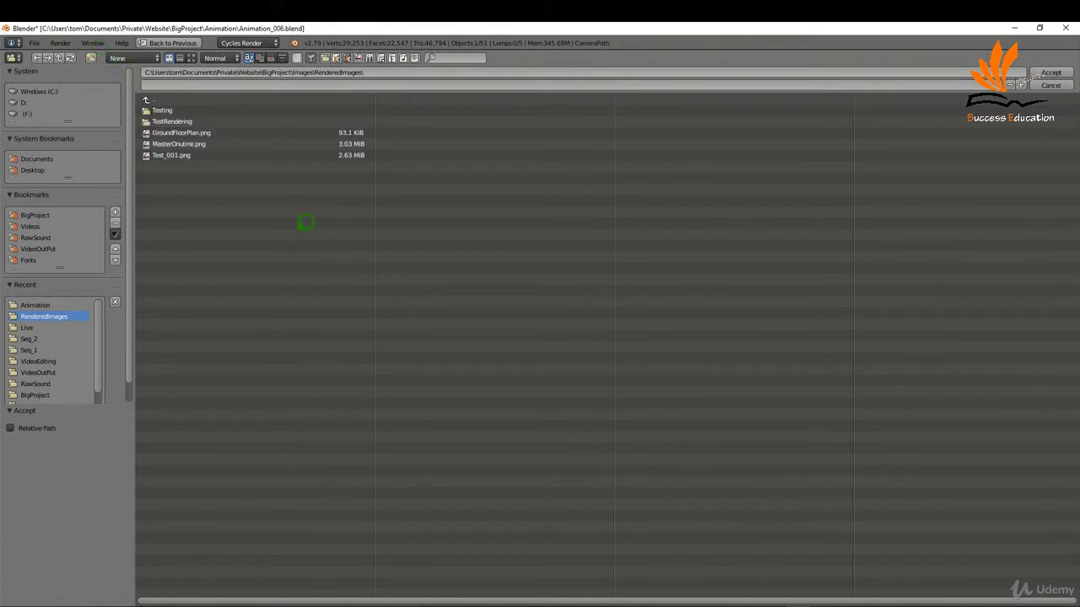
click(169, 109)
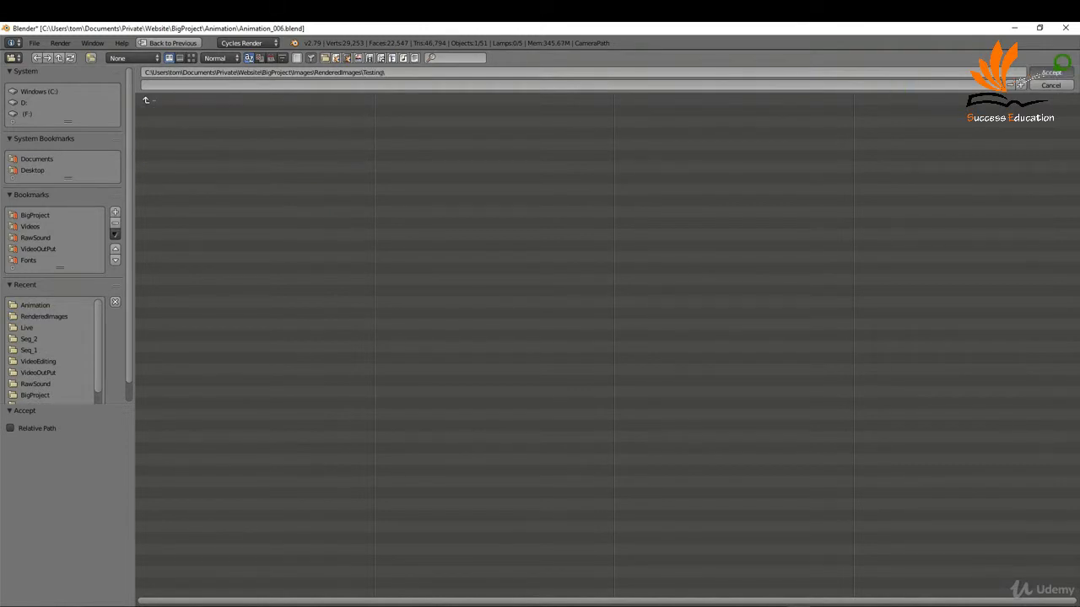
click(1052, 73)
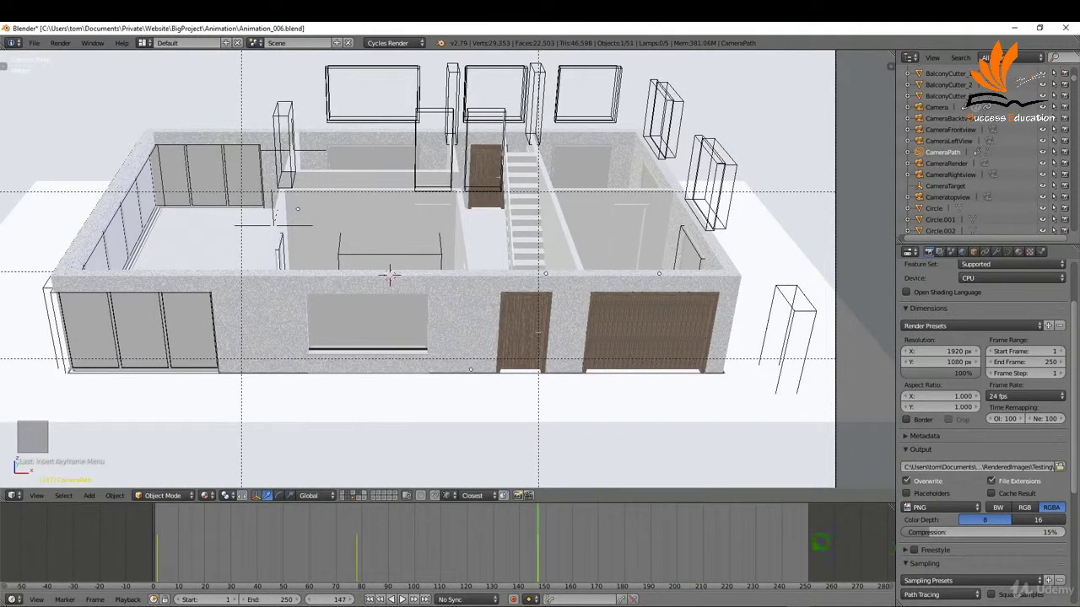
Set the End Frame to 147 in the Dimensions panel.
mouse_move(270, 599)
mouse_down()
mouse_move(215, 599)
mouse_move(279, 599)
mouse_up()
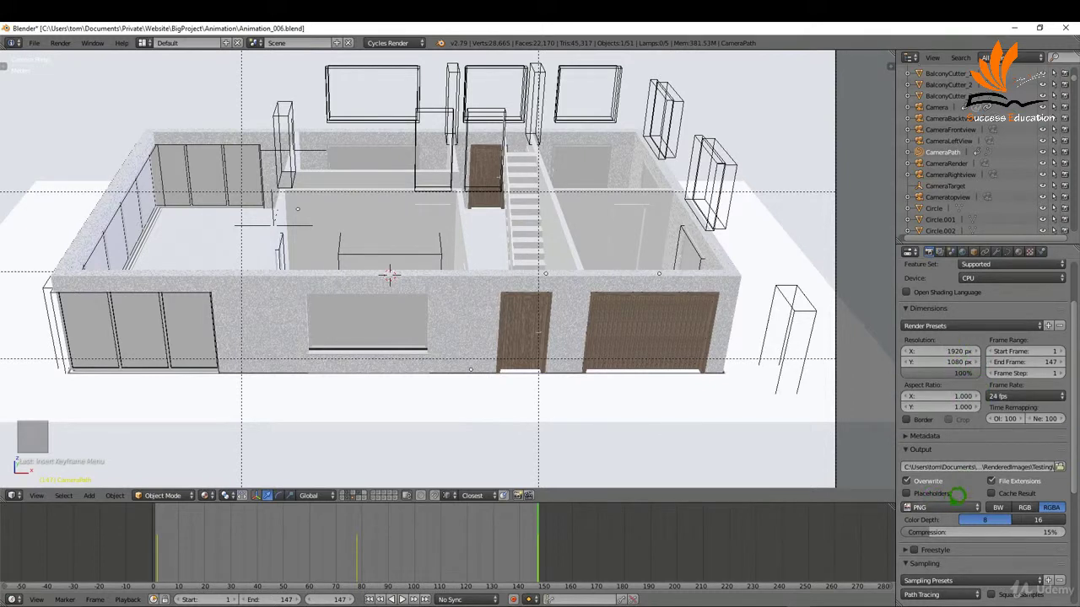
scroll(960, 494, up, 3)
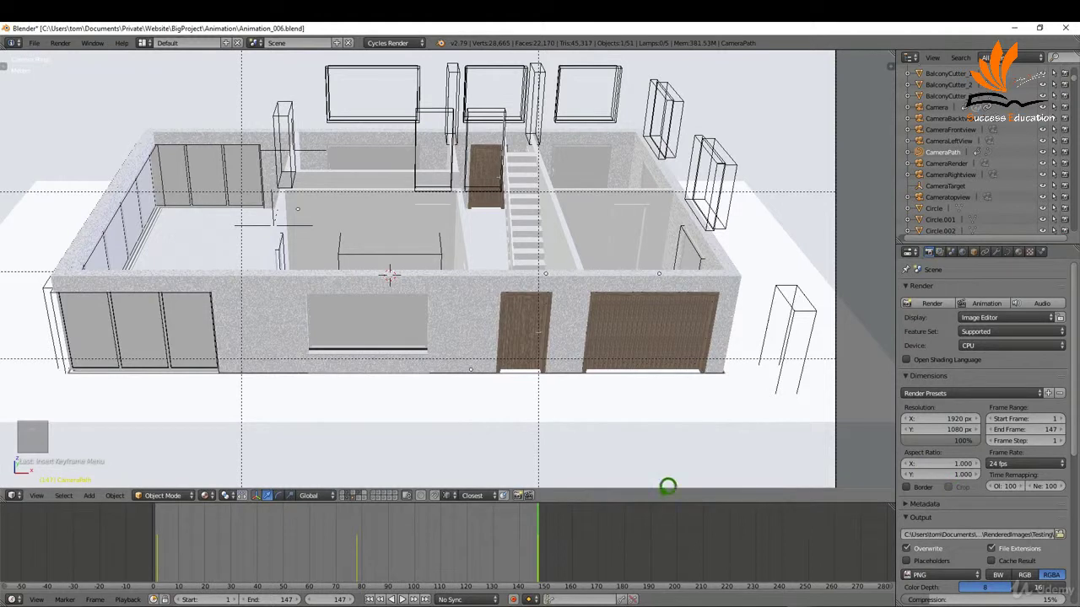
OpenGL-render animation frames 1–147 to the Testing folder, then dismiss the render result.
click(537, 489)
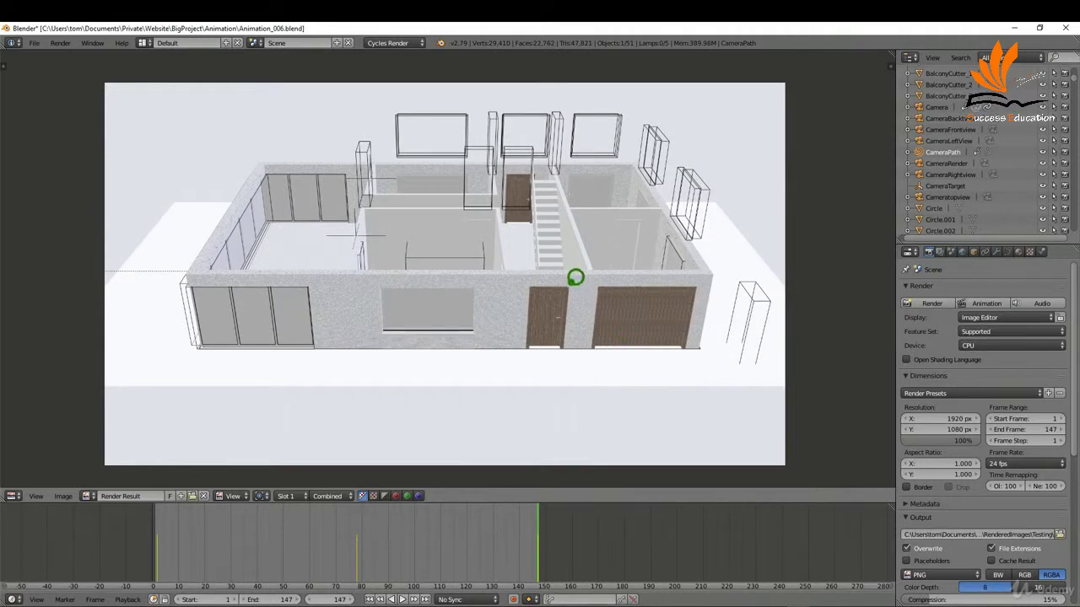
key(Escape)
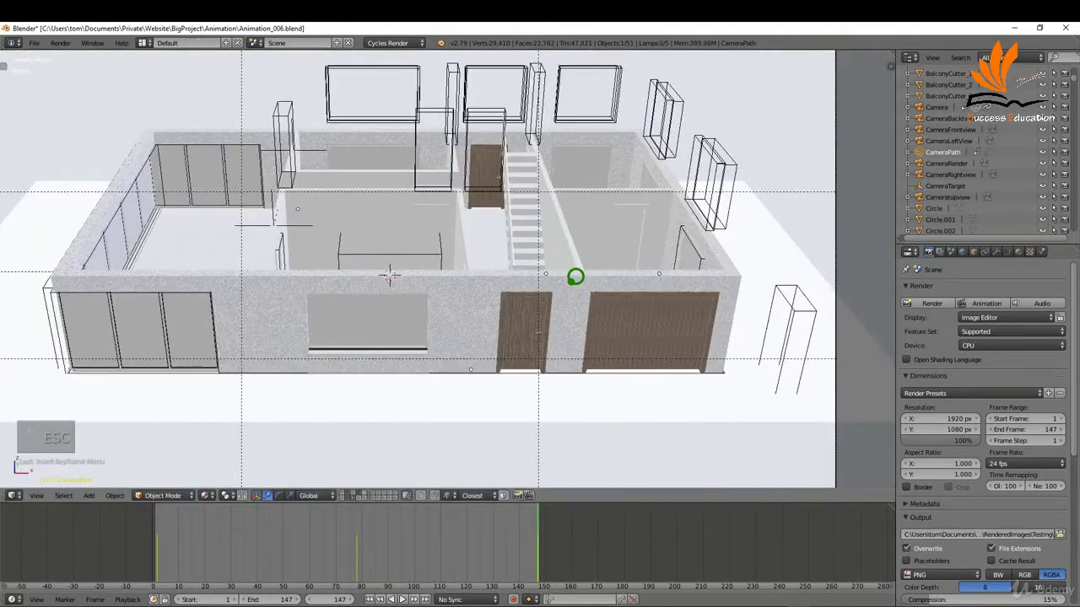
Save the project over Animation_006.blend with Ctrl+S.
scroll(562, 286, down, 3)
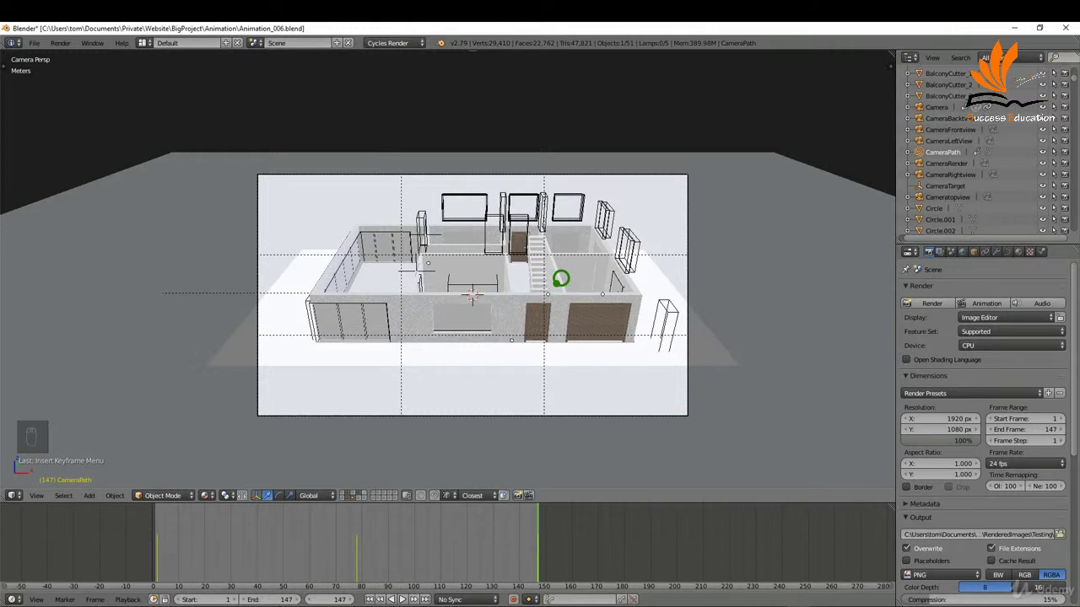
key(ctrl+s)
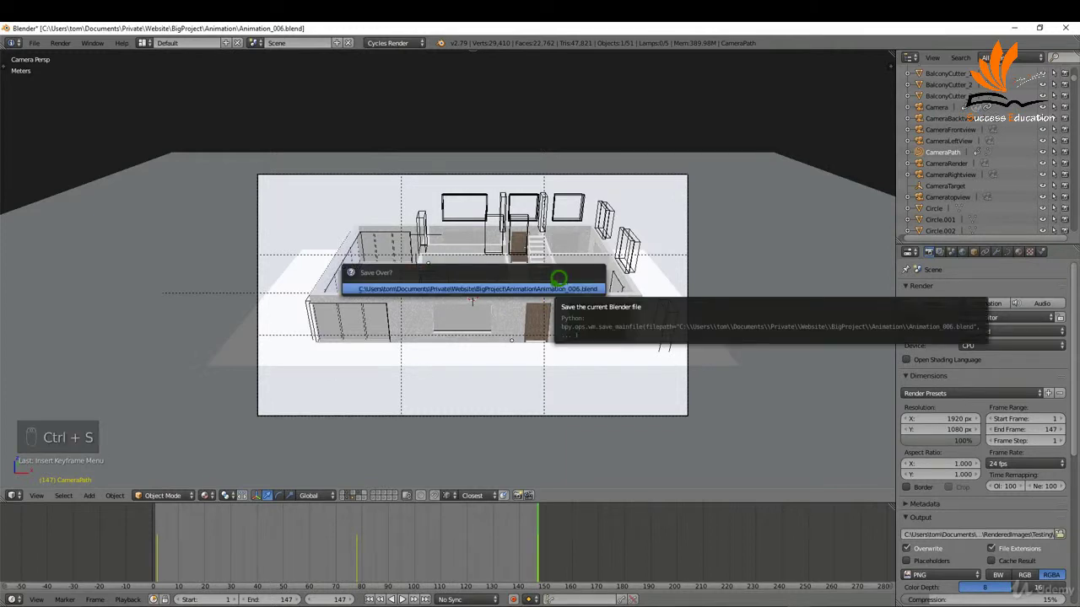
click(559, 284)
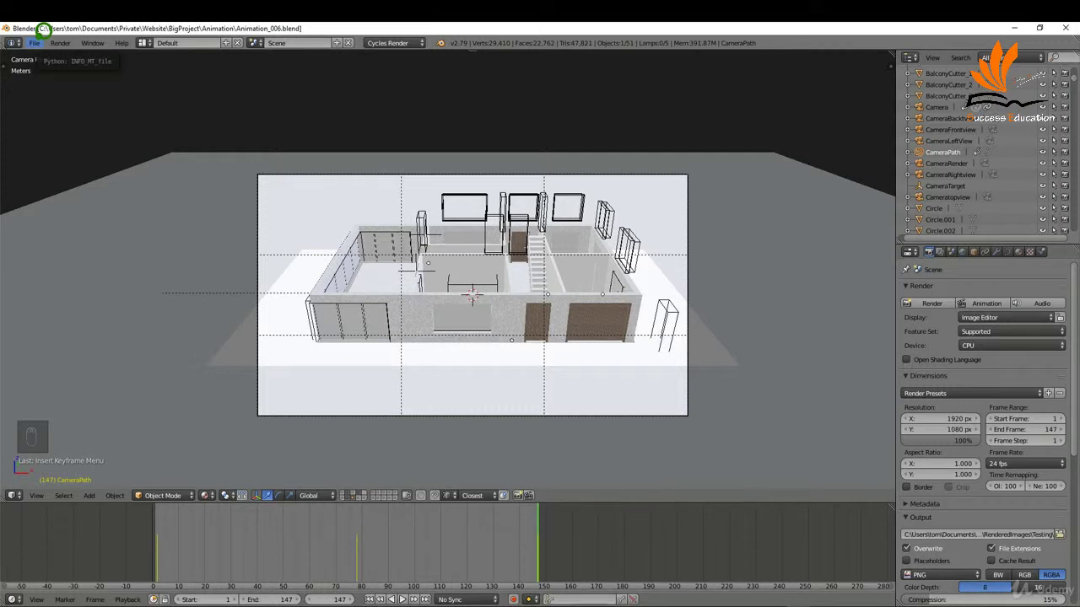
Start a new default scene and switch to the Video Editing layout.
click(37, 41)
click(49, 56)
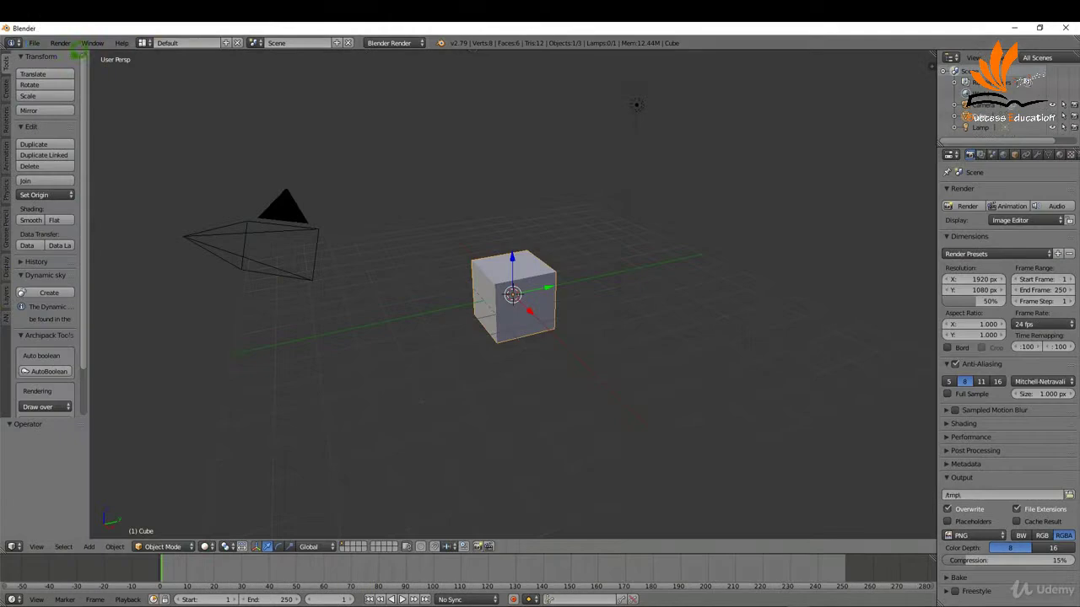
click(144, 43)
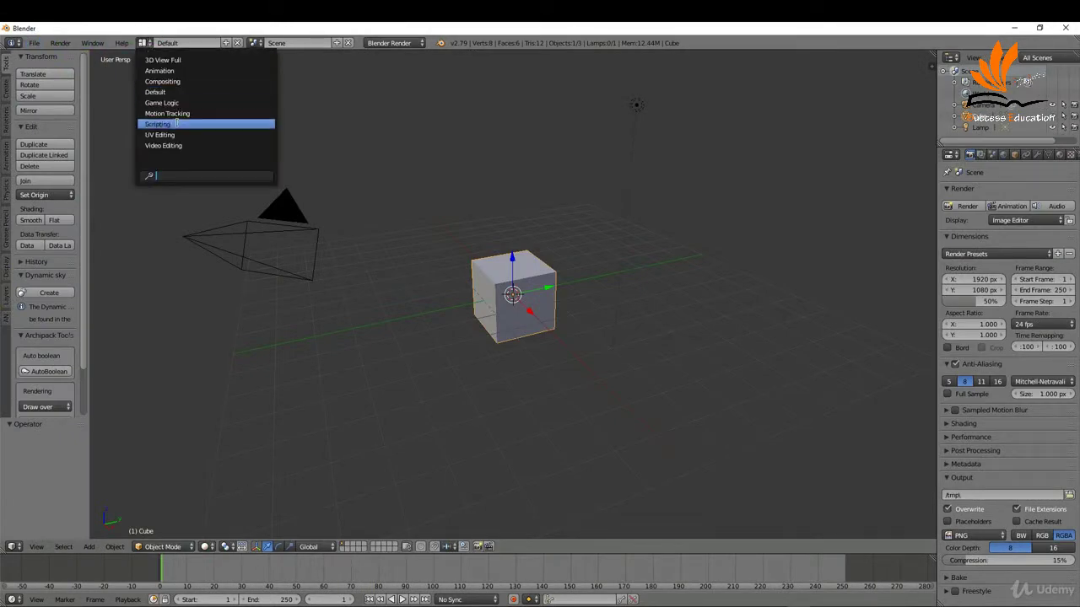
click(163, 145)
ctrl+middle_drag(591, 409, 259, 405)
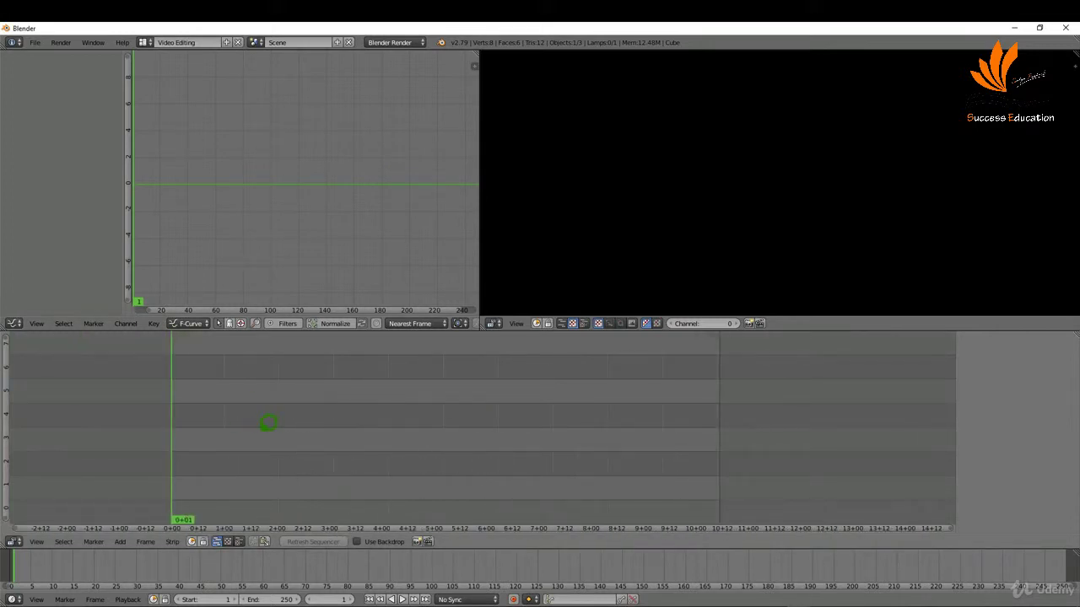
Add all the PNG frames from the Testing folder as one image strip.
key(shift+a)
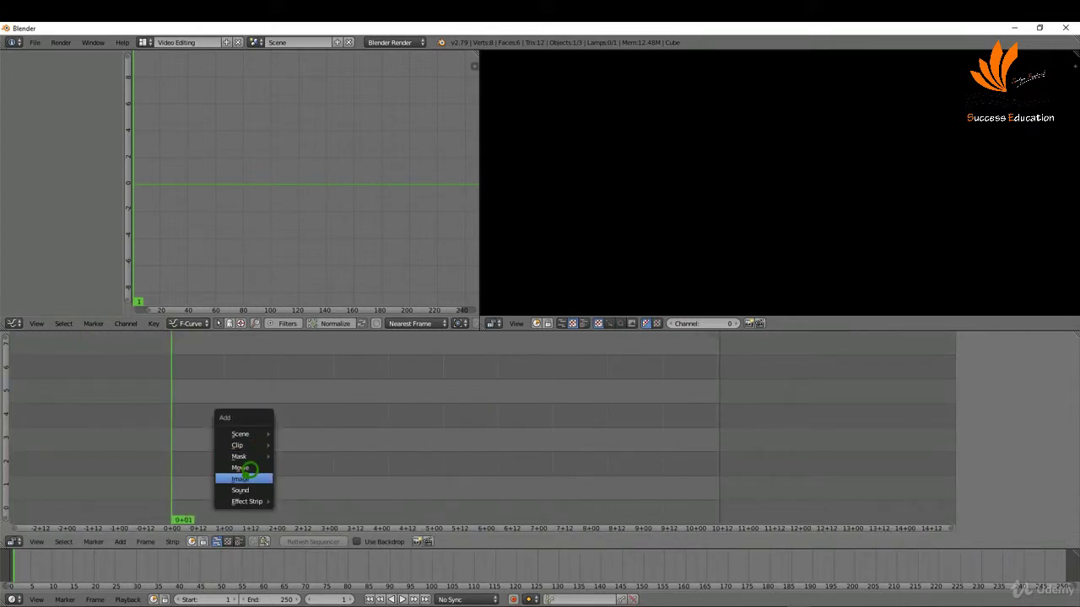
click(246, 478)
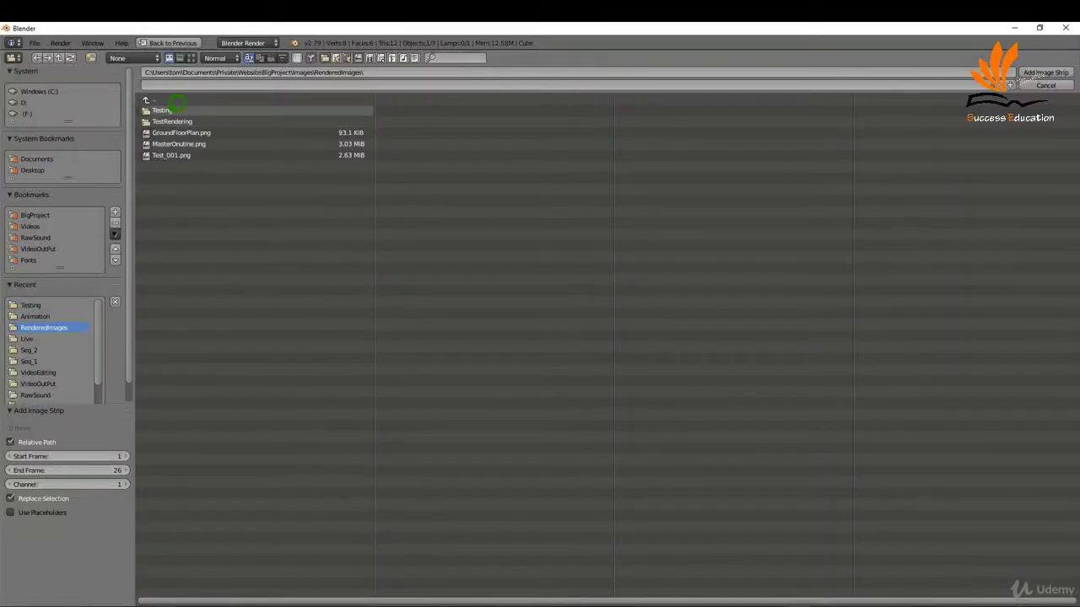
click(164, 109)
key(a)
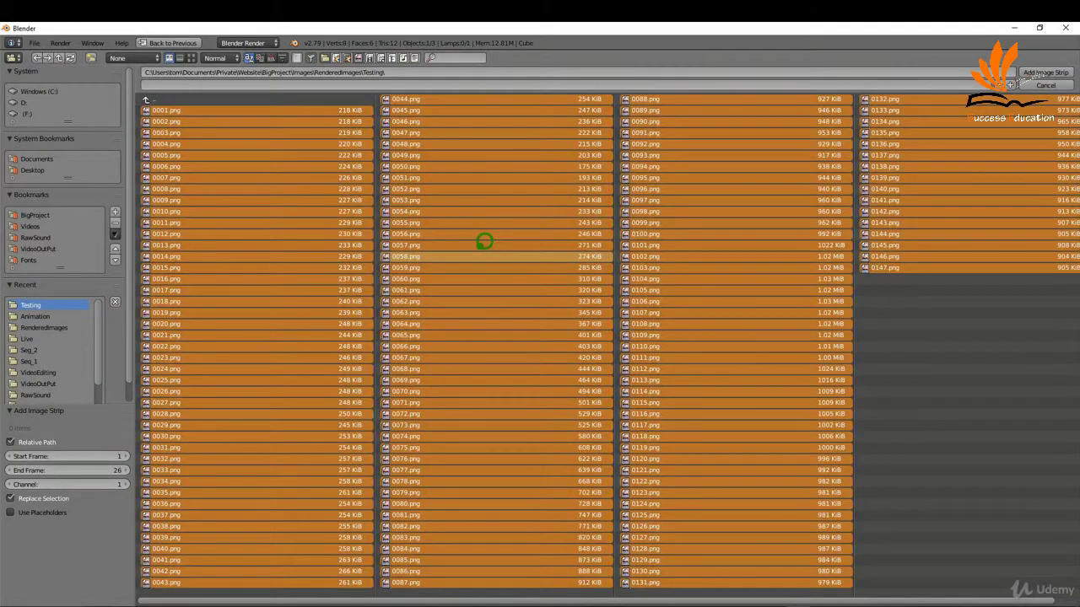
click(1039, 68)
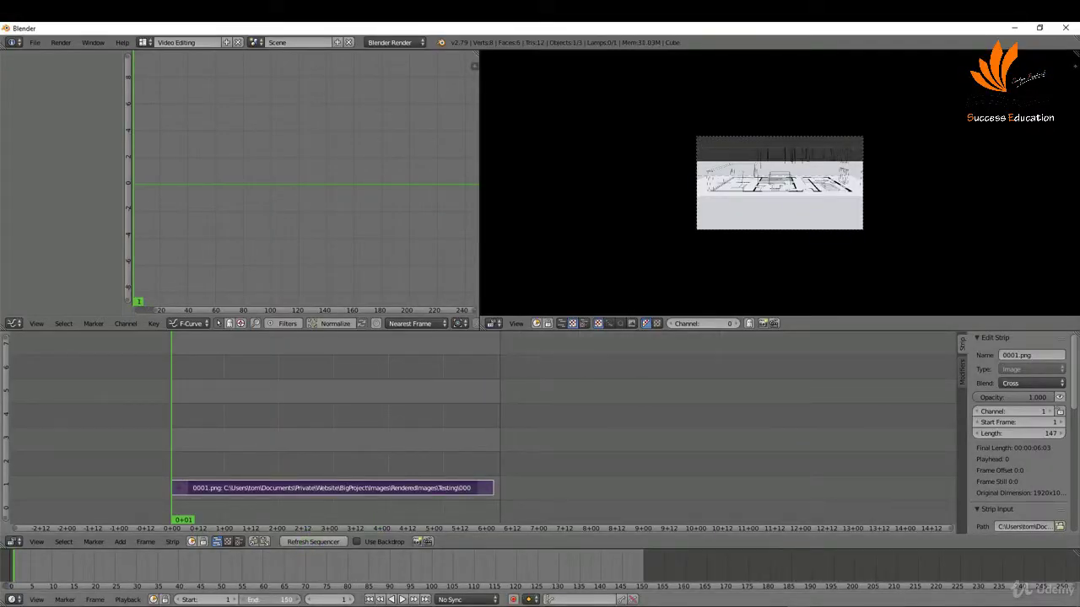
Play the imported frame sequence, stop it at frame 35, and split the sequencer side by side.
key(alt+a)
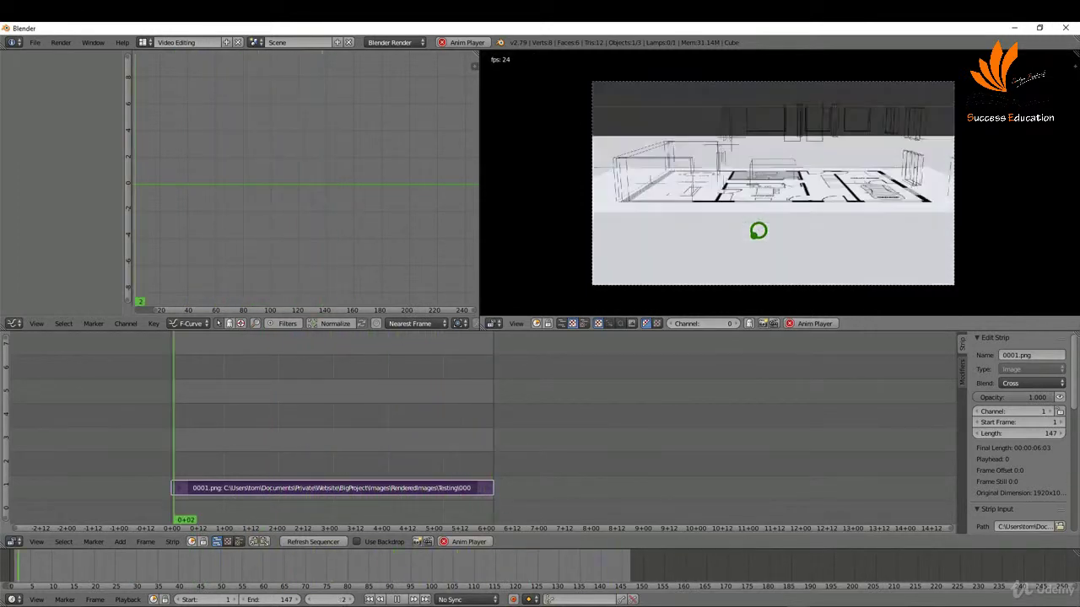
key(alt+a)
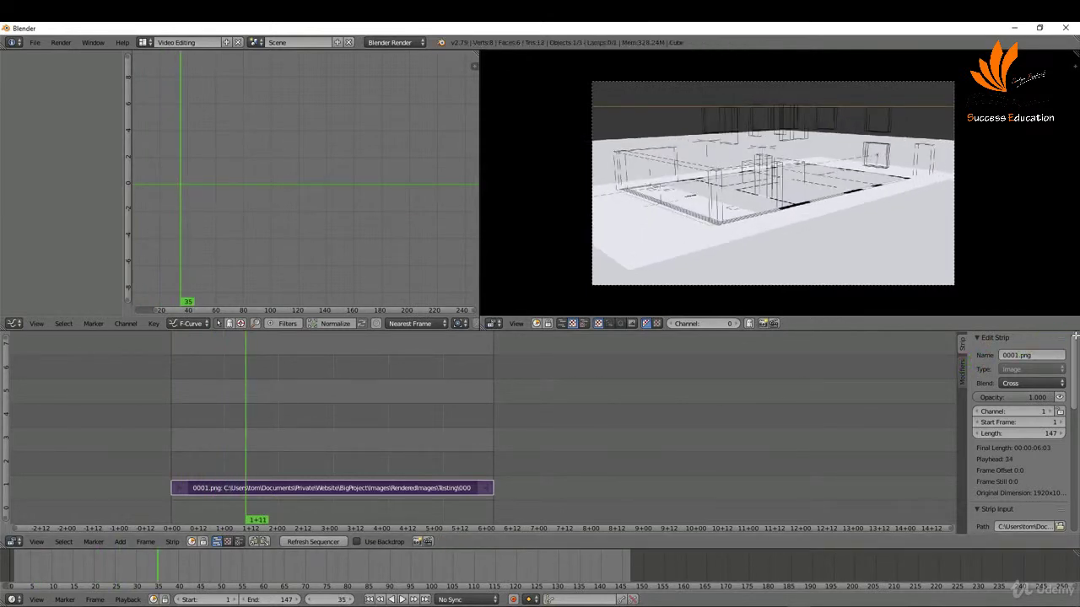
drag(1074, 336, 793, 337)
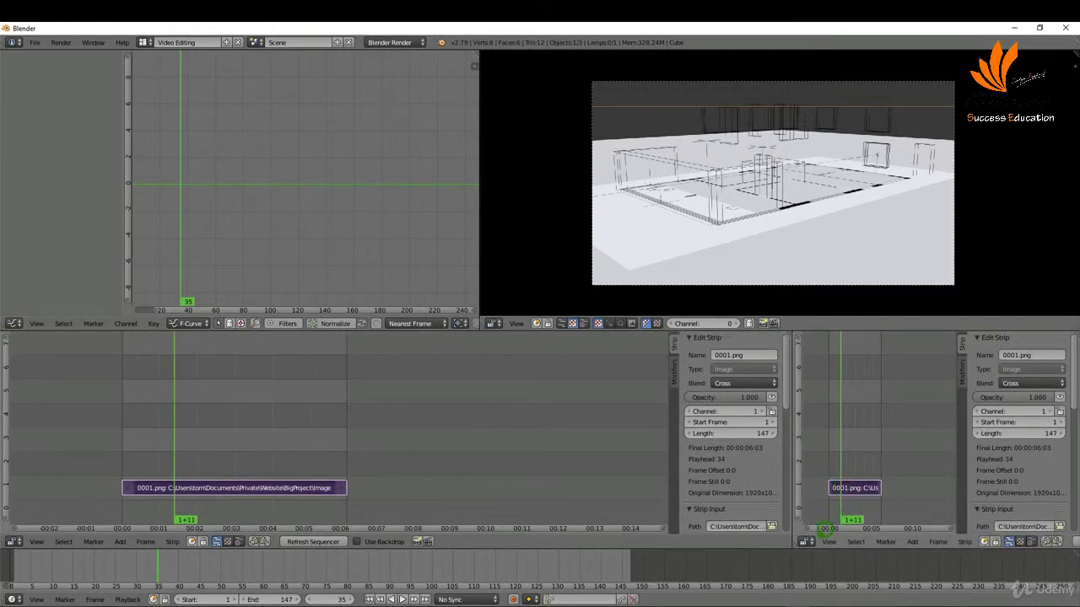
Turn the right area into Render Properties and raise the resolution from 50% to 100%.
click(806, 541)
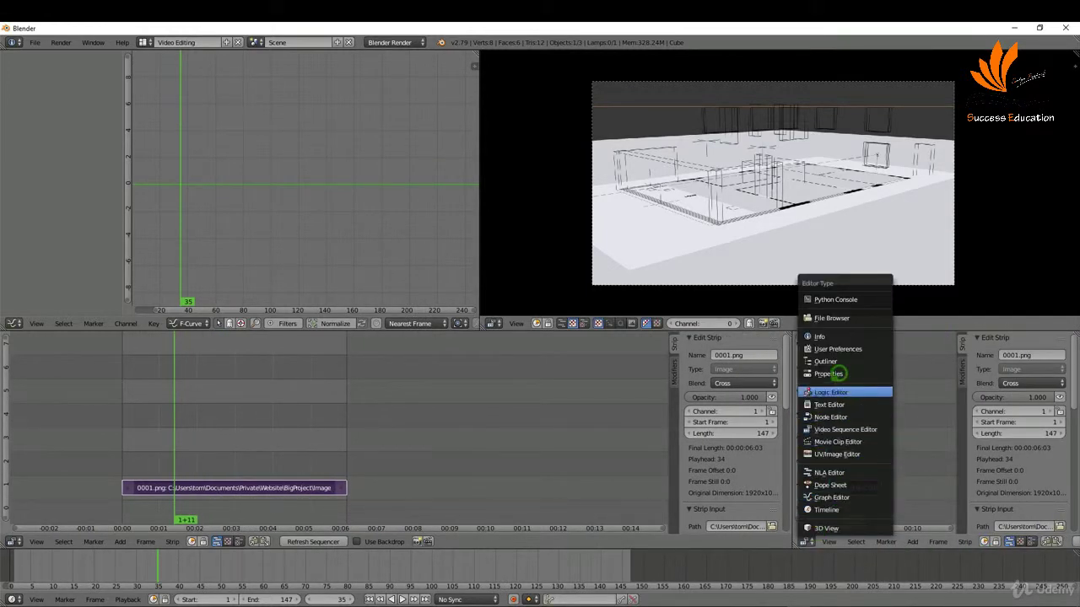
click(831, 372)
drag(959, 327, 959, 279)
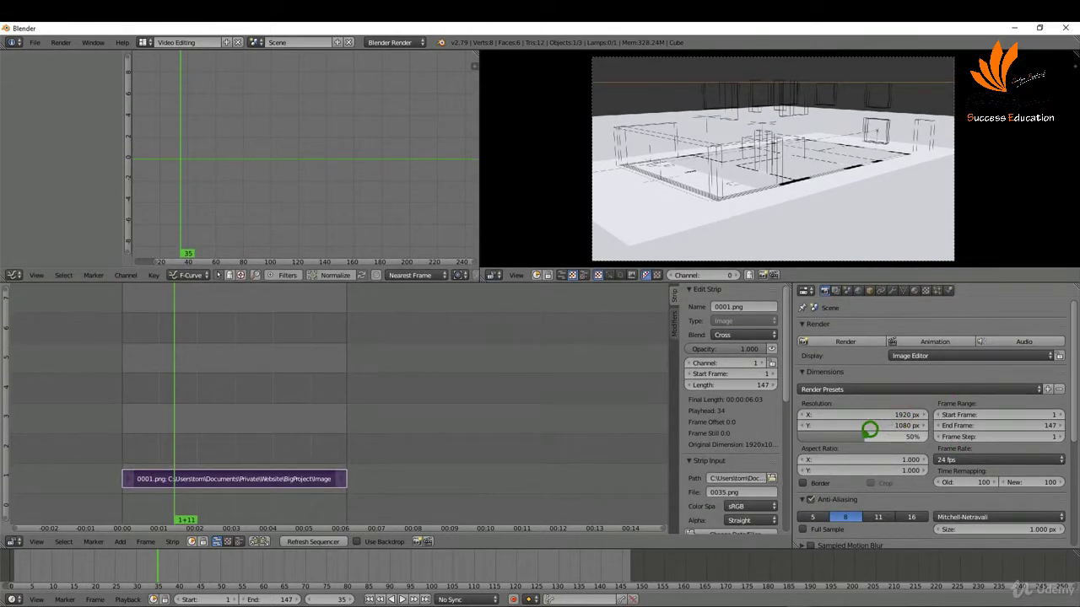
drag(859, 431, 928, 430)
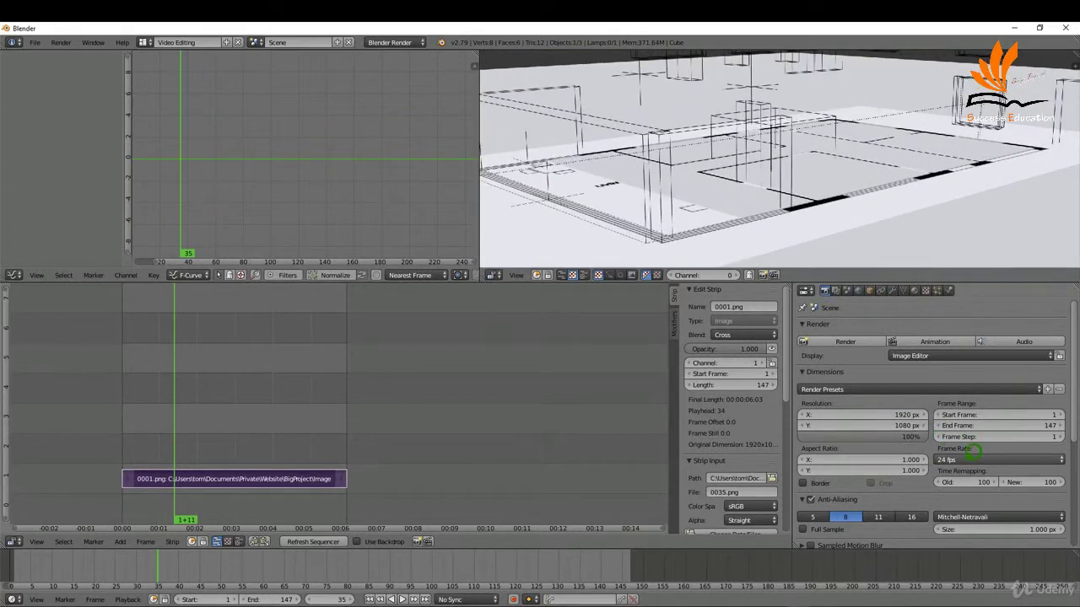
Set the output file format to FFmpeg video with an MPEG-4 container.
scroll(882, 448, down, 1)
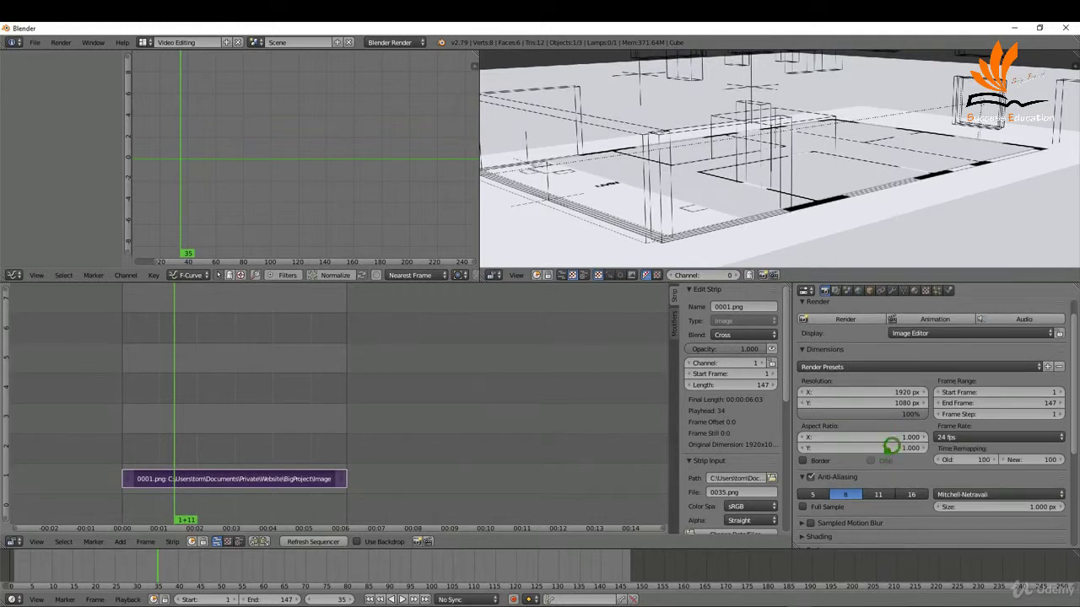
scroll(877, 434, down, 5)
scroll(877, 433, down, 2)
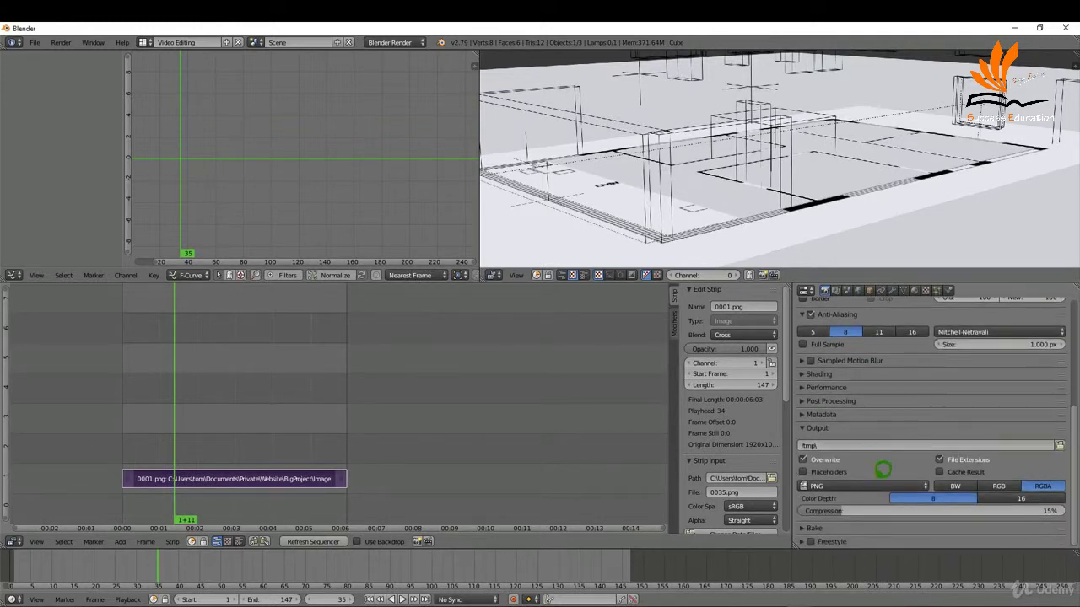
click(887, 481)
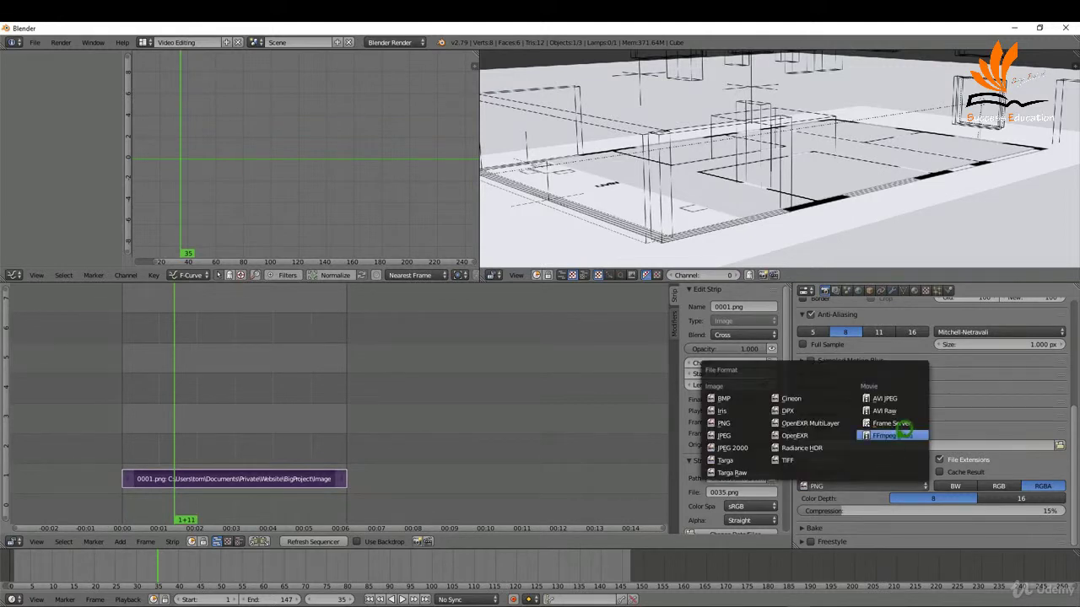
click(896, 434)
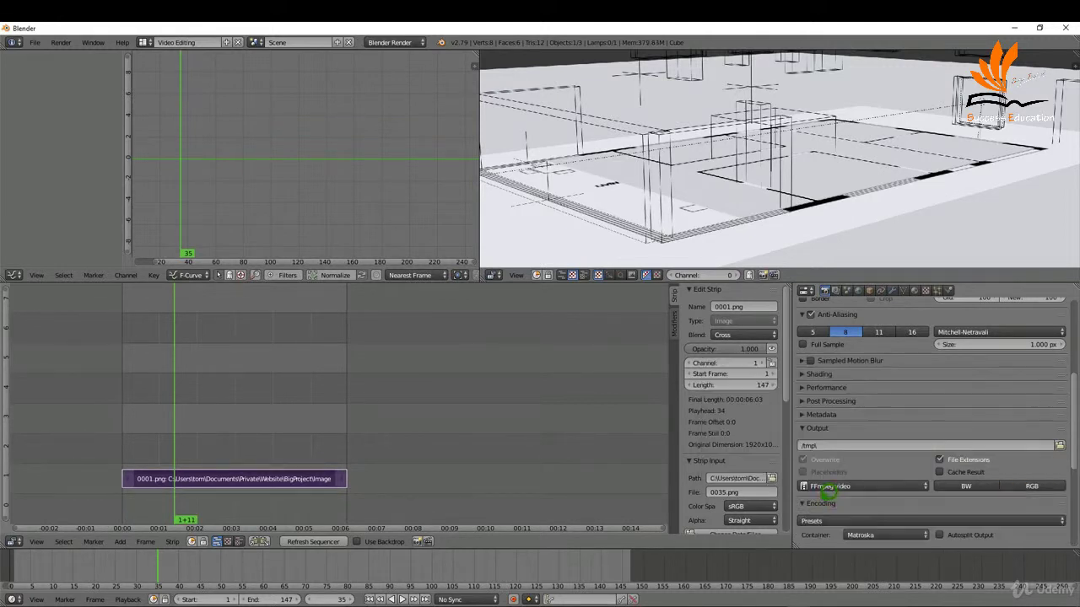
scroll(882, 443, down, 3)
click(877, 447)
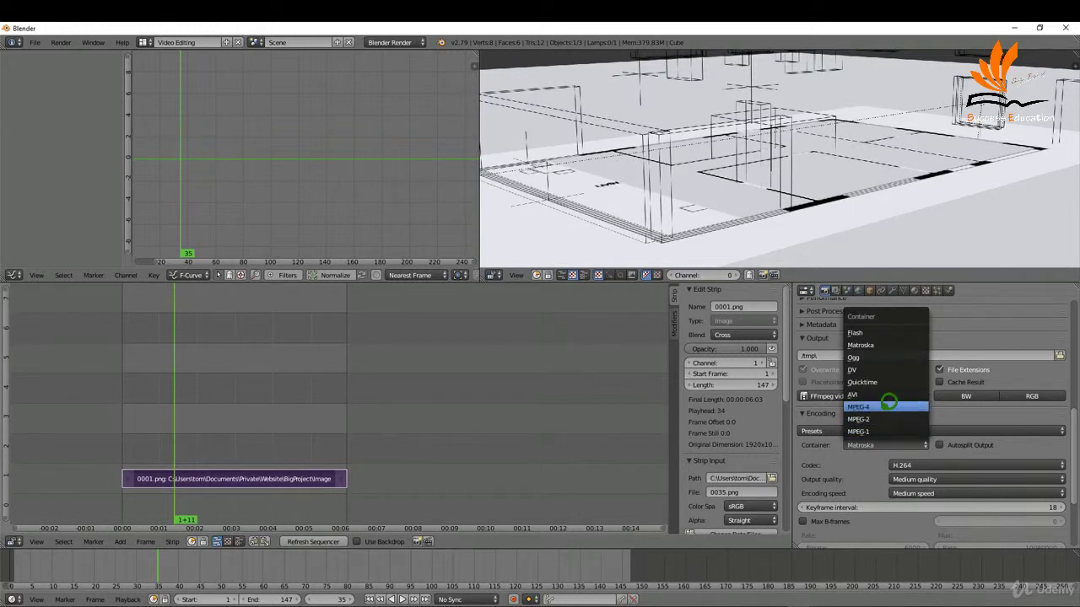
click(889, 405)
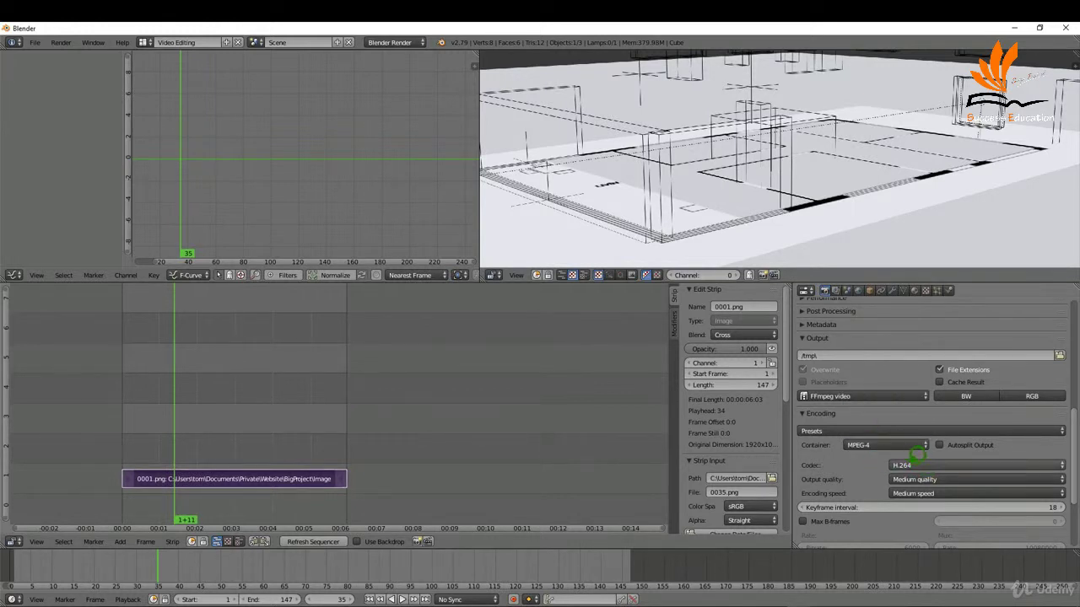
Choose an audio codec for the MPEG-4 video output.
scroll(880, 469, down, 3)
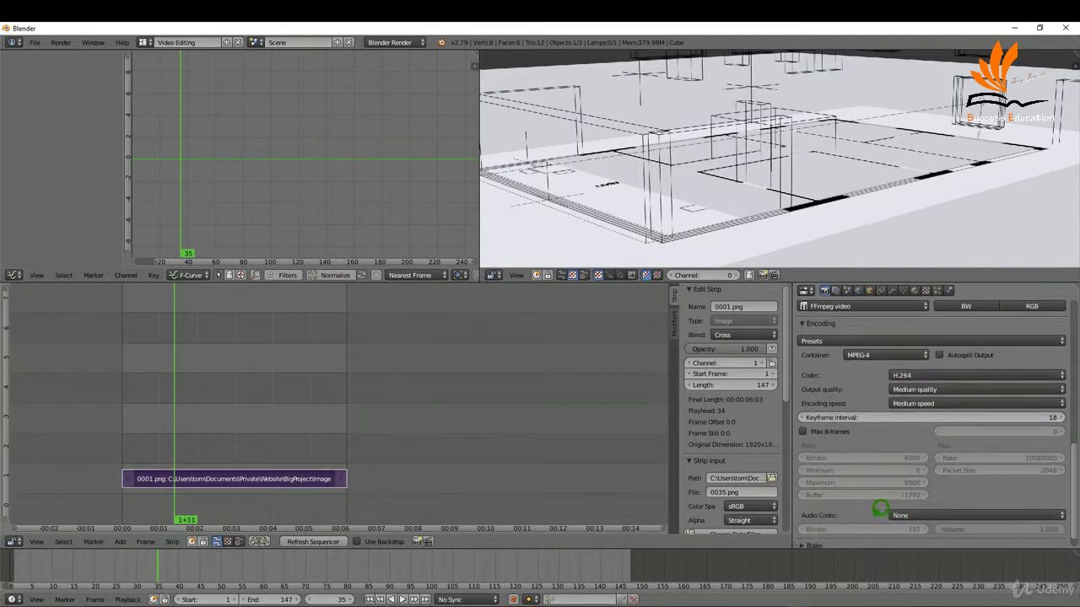
click(907, 513)
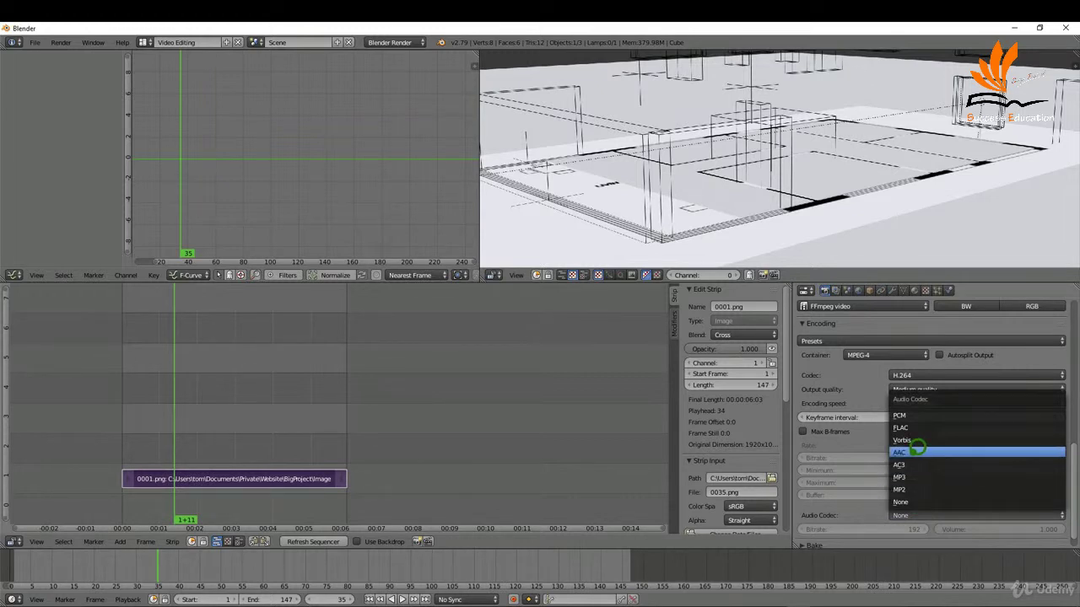
click(904, 476)
scroll(902, 471, up, 5)
scroll(902, 471, up, 2)
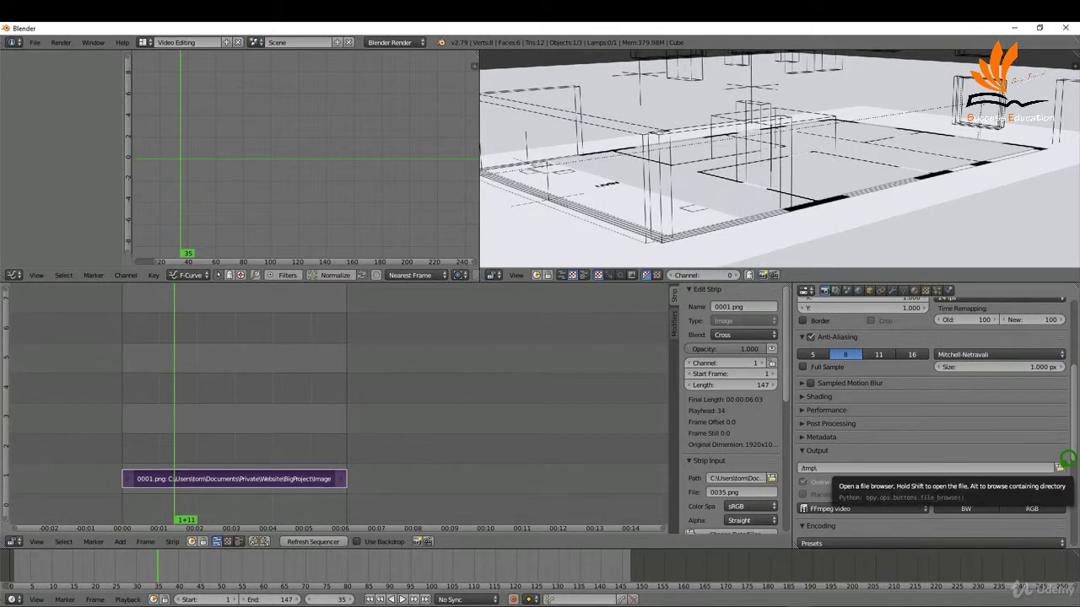
Name the video output TestAnimation in the BigProject\OutPut folder and render the full animation.
click(1059, 467)
click(172, 84)
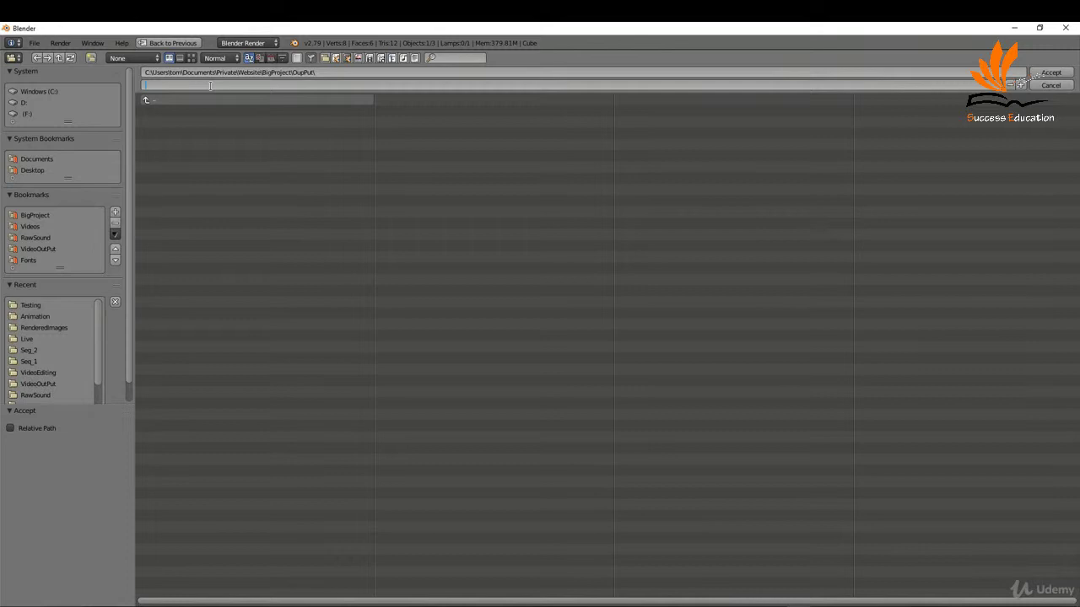
text(TestAnimation)
click(220, 77)
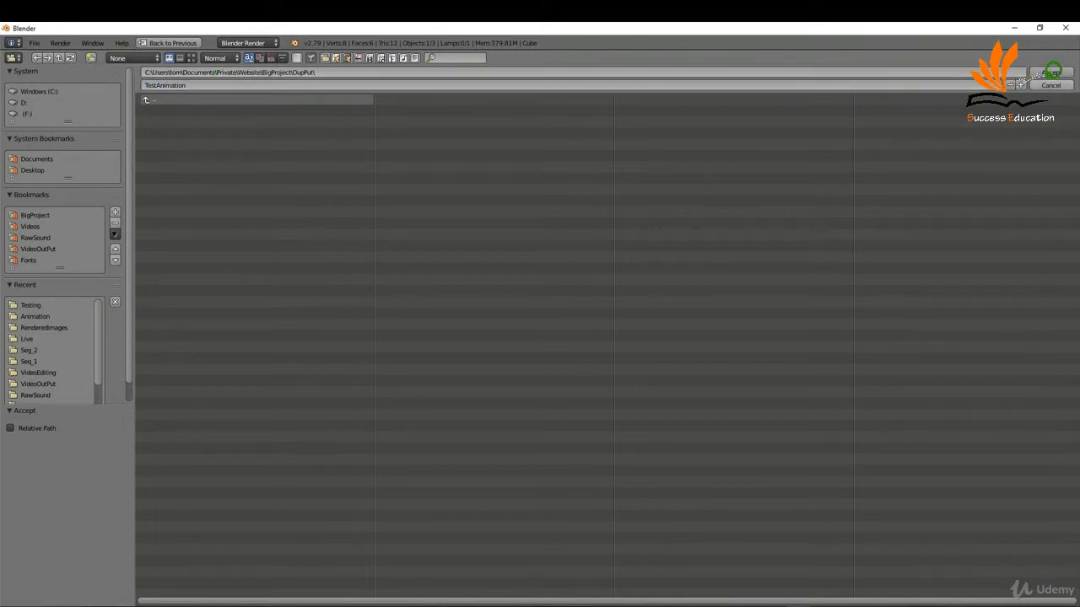
click(1051, 72)
click(936, 341)
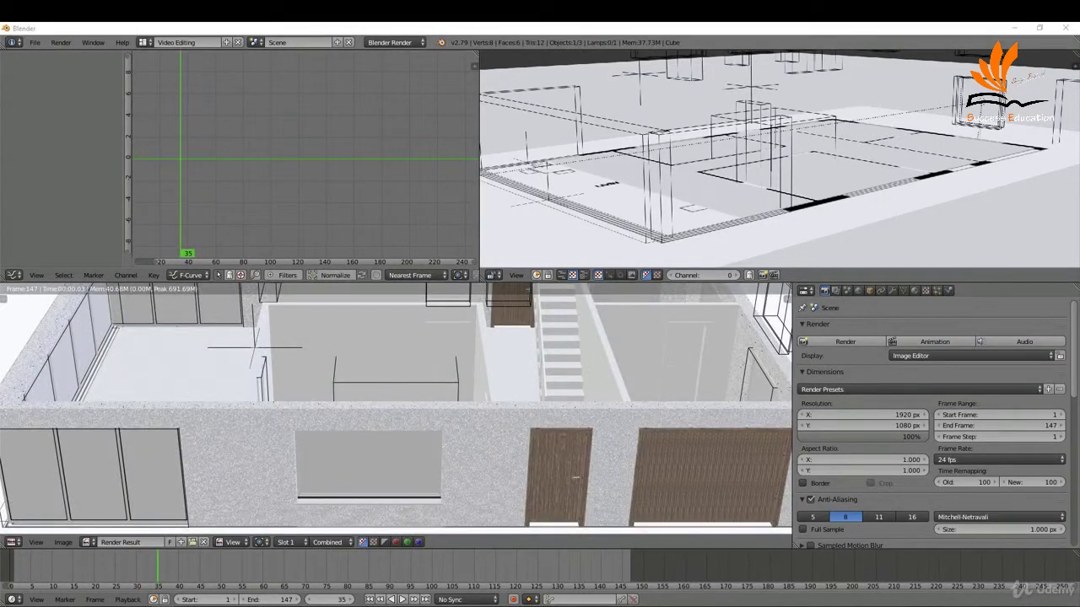
Watch TestAnimation0001-0147.mp4 play in VLC from the output folder, then close the player.
key(alt+Tab)
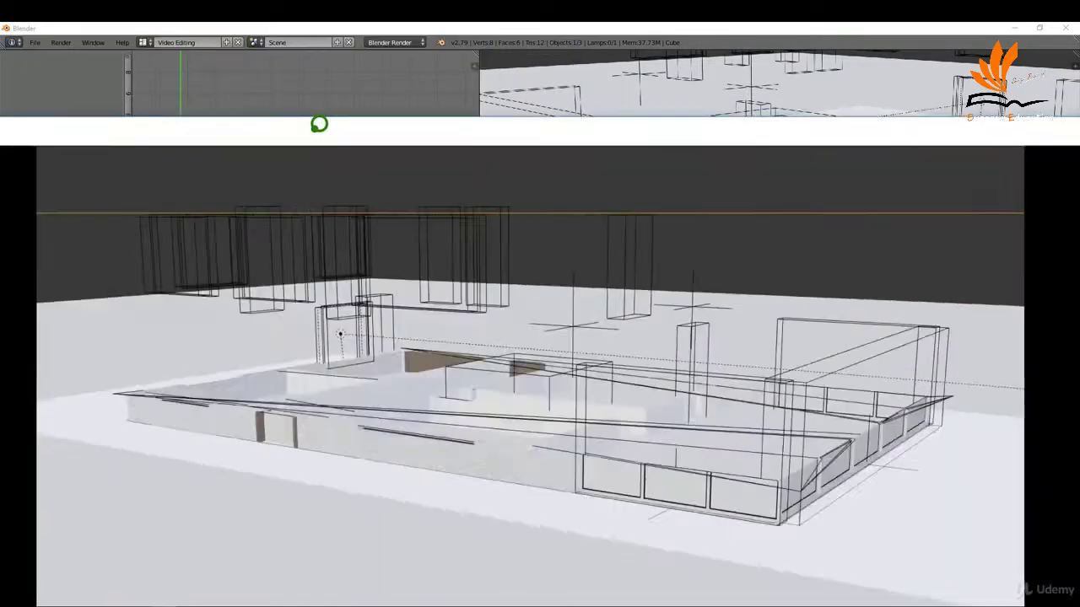
scroll(465, 379, down, 4)
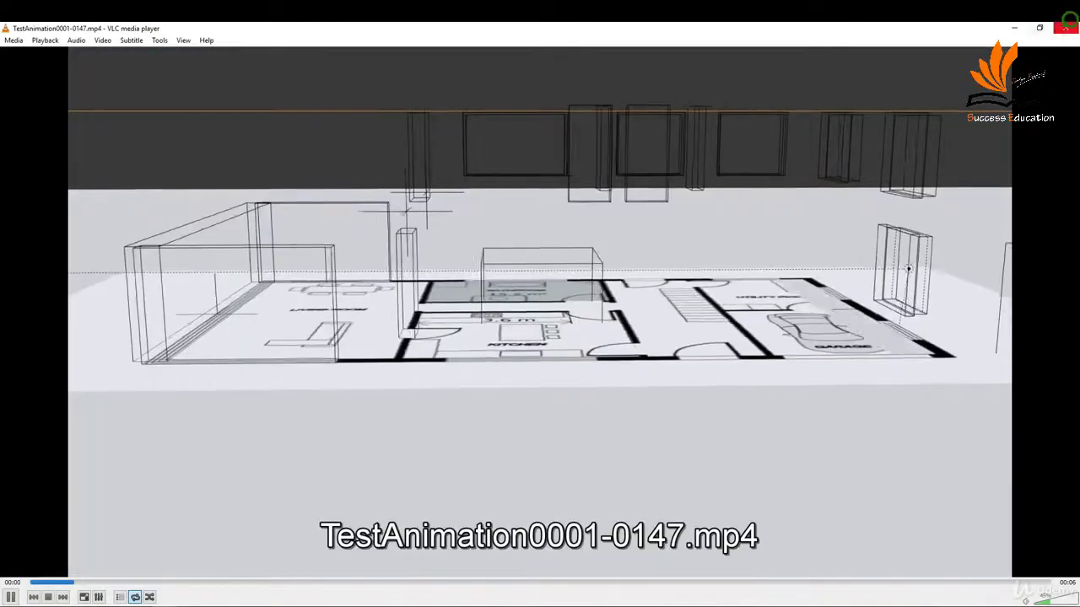
click(1065, 27)
click(35, 42)
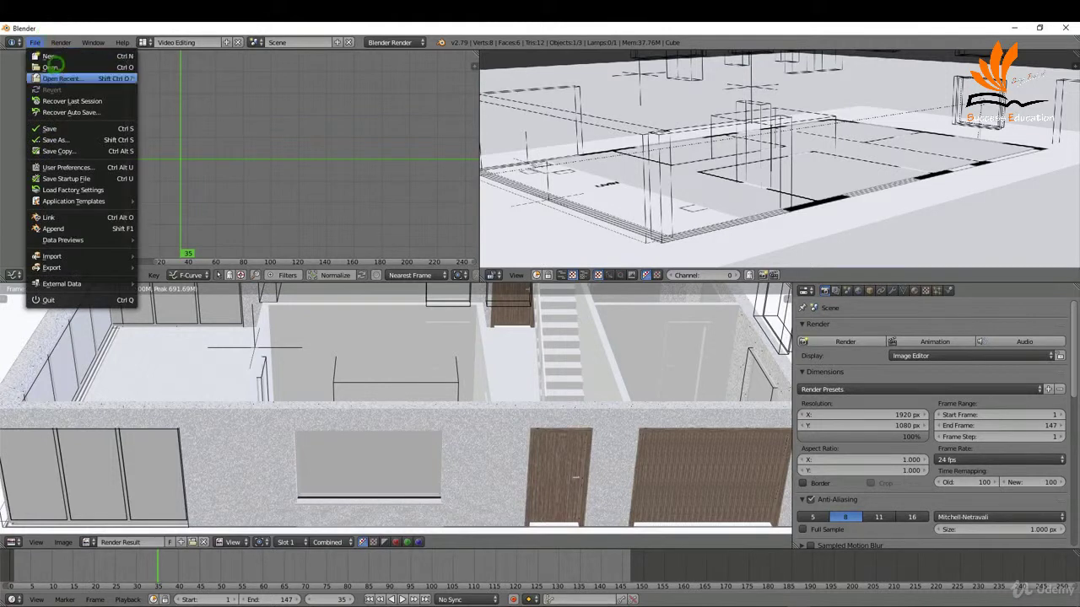
Reopen Animation_006.blend from the recent files list.
mouse_move(84, 78)
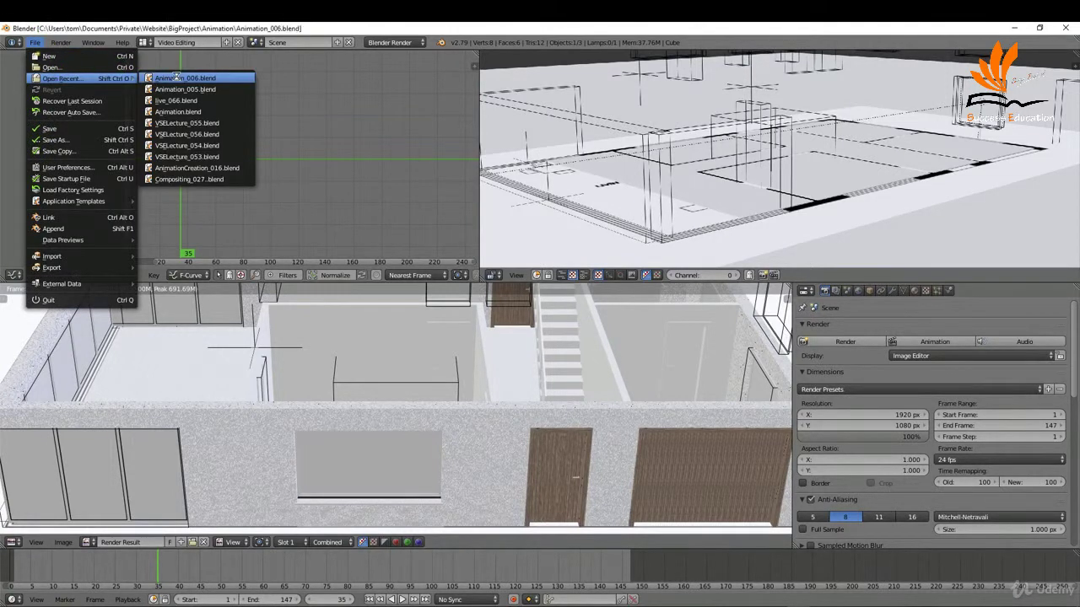
click(179, 77)
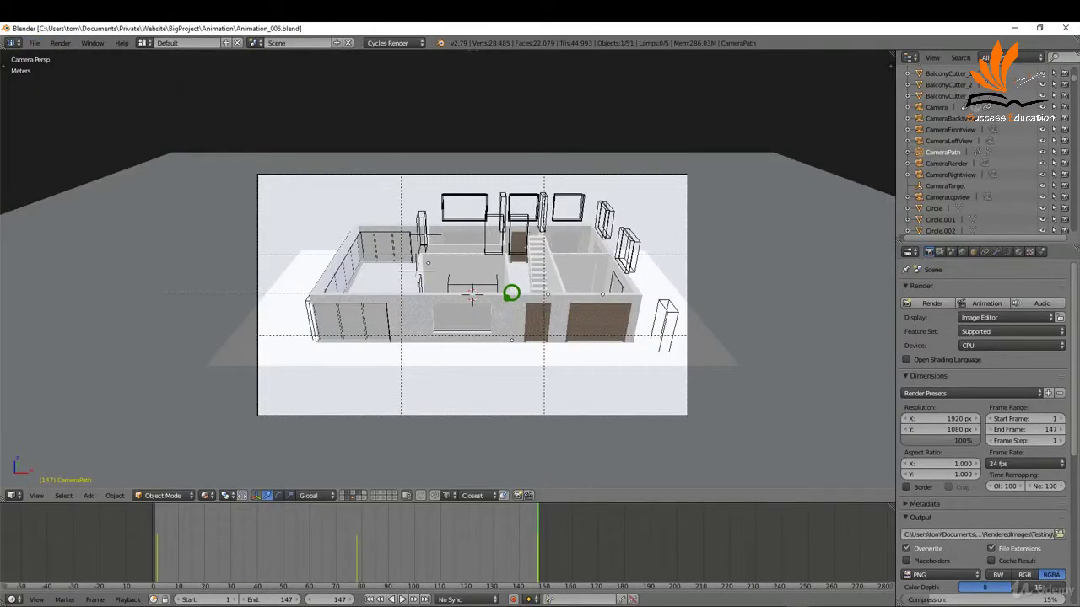